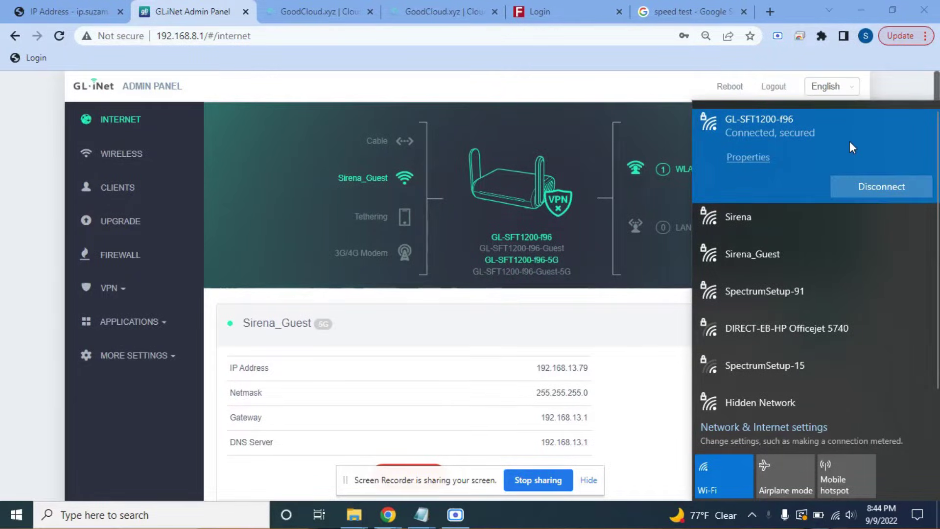
- Close the Wi-Fi network list and reload the admin page
left_click(49, 372)
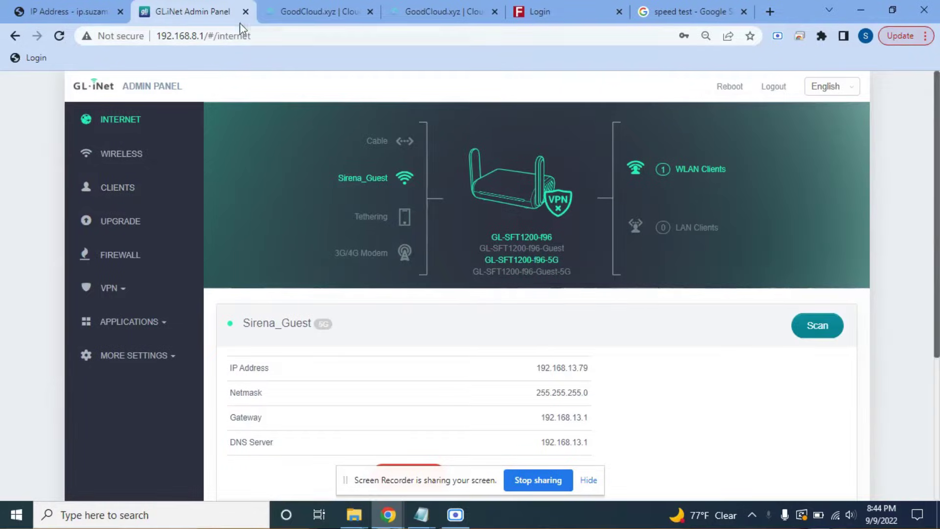
left_click(288, 35)
key("Return")
- Scroll through the Internet page to review the Sirena_Guest connection details
scroll(310, 193, "down", 1)
scroll(323, 195, "up", 1)
scroll(324, 183, "down", 1)
scroll(329, 182, "up", 1)
scroll(327, 180, "down", 4)
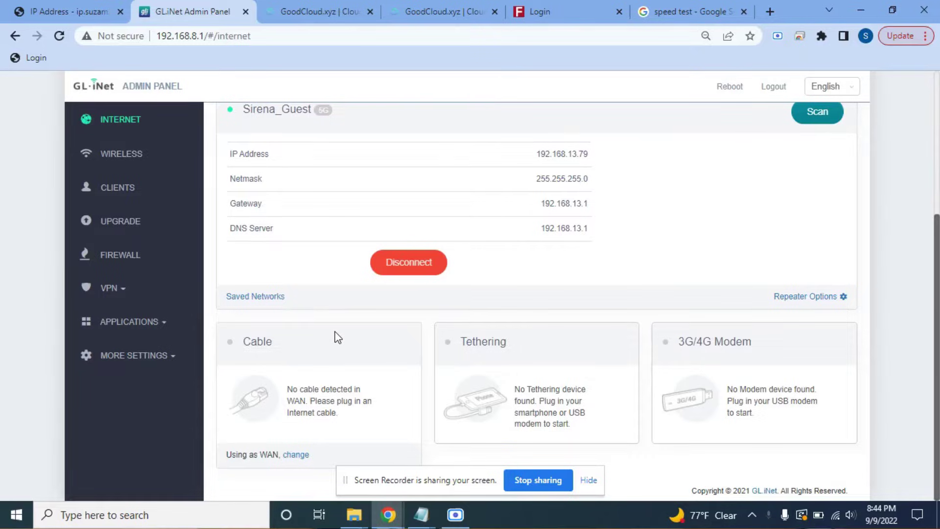
scroll(335, 330, "up", 4)
scroll(323, 275, "down", 3)
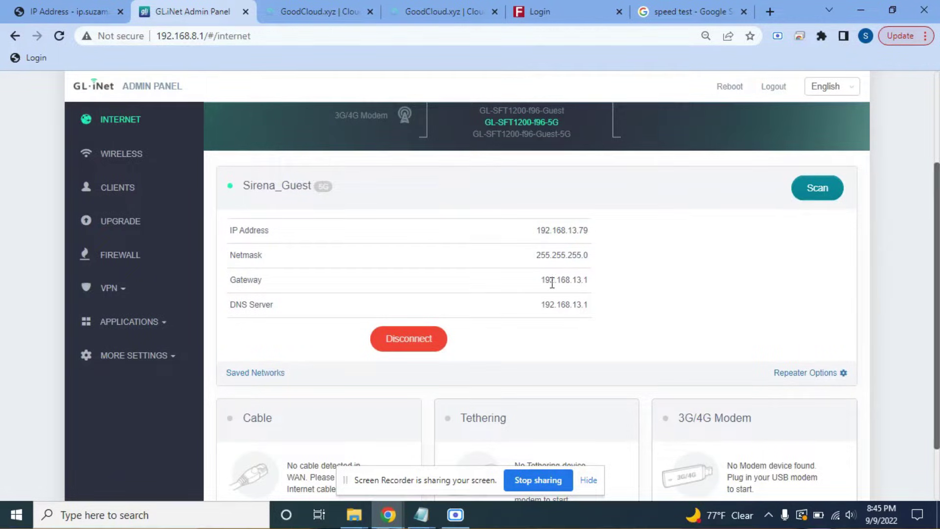
scroll(490, 274, "up", 3)
scroll(133, 265, "down", 2)
scroll(133, 266, "down", 1)
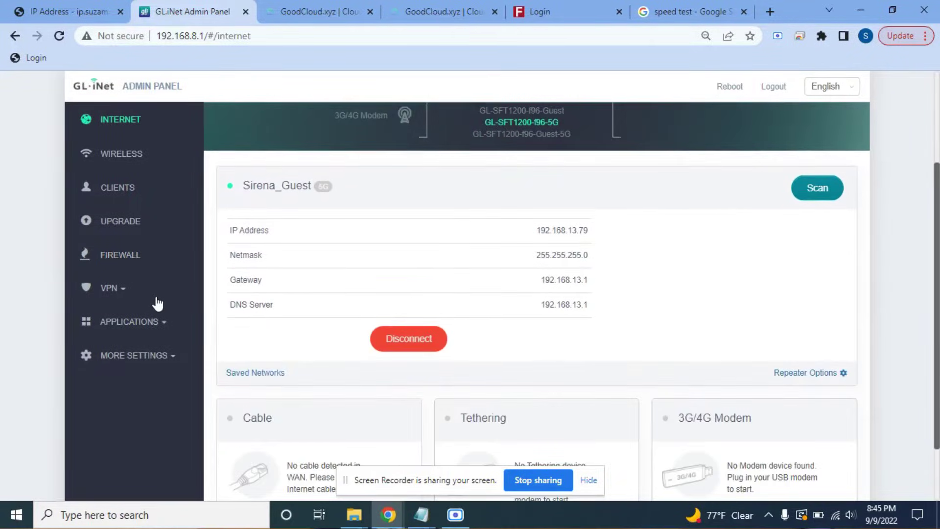
- Go from the Upgrade page to Applications > Remote Access and locate the Dynamic DNS section
left_click(127, 228)
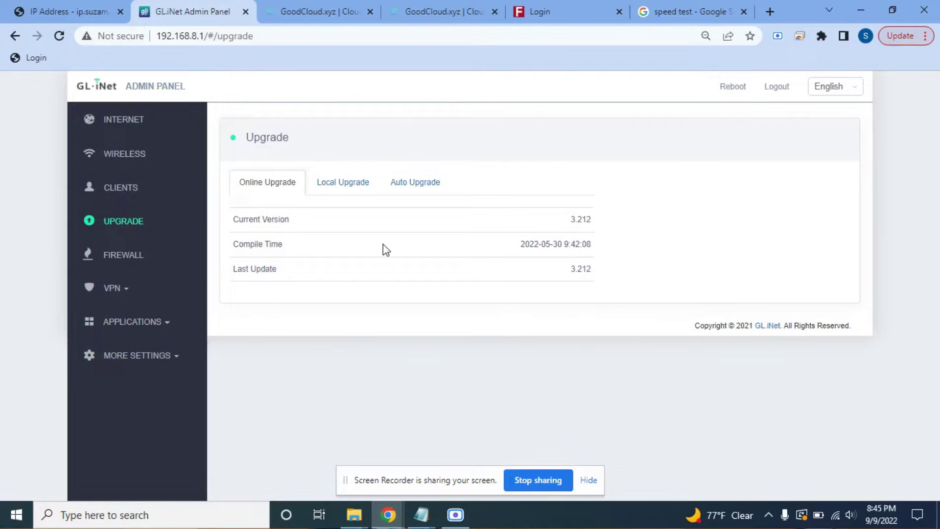
left_click(155, 324)
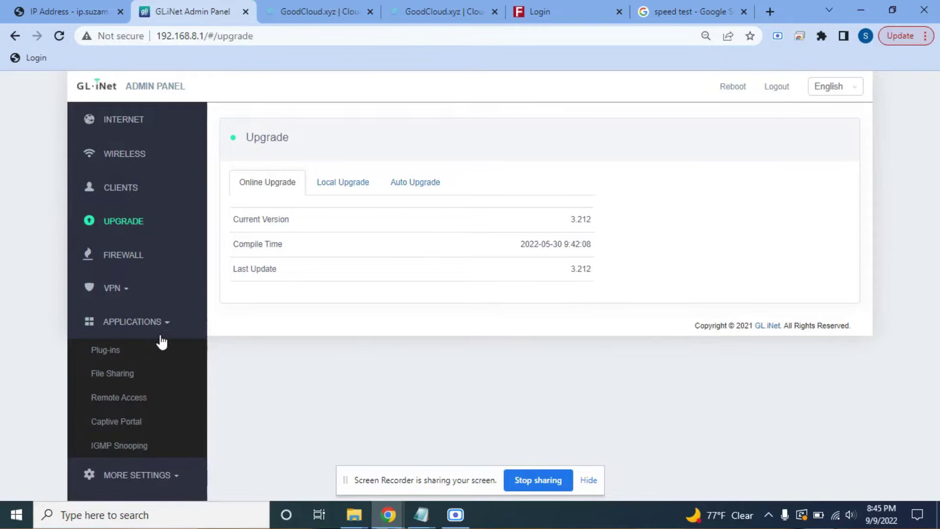
left_click(140, 399)
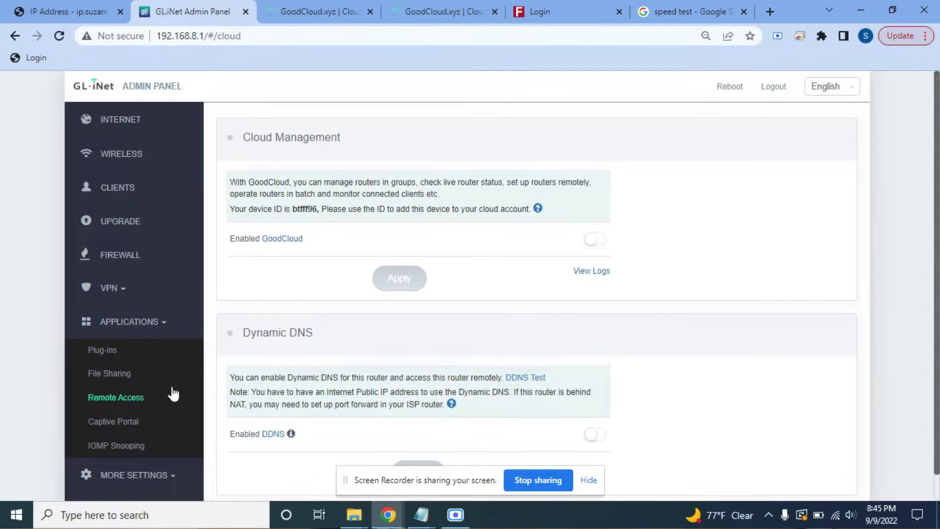
scroll(283, 374, "down", 1)
double_click(275, 302)
double_click(302, 304)
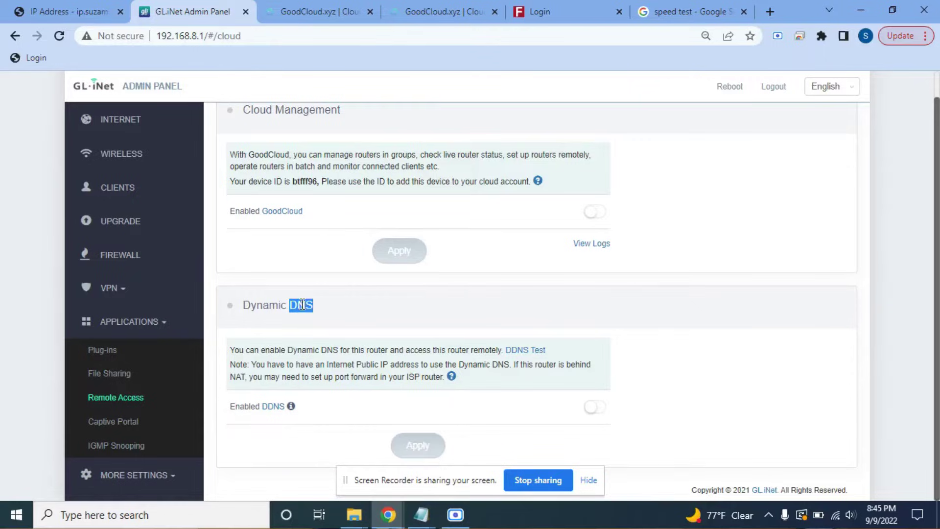
- Enable DDNS, agree to the Terms of Service and apply the settings
left_click(594, 408)
scroll(585, 406, "down", 3)
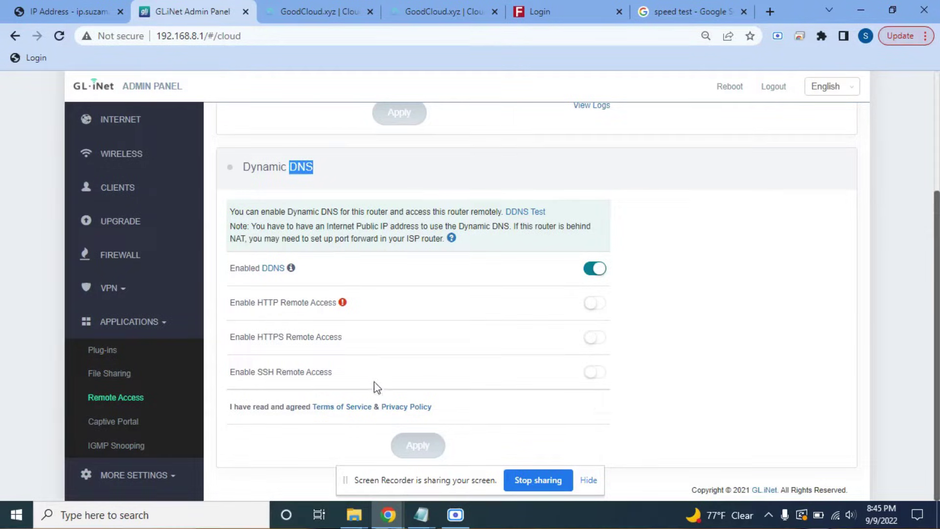
left_click(603, 406)
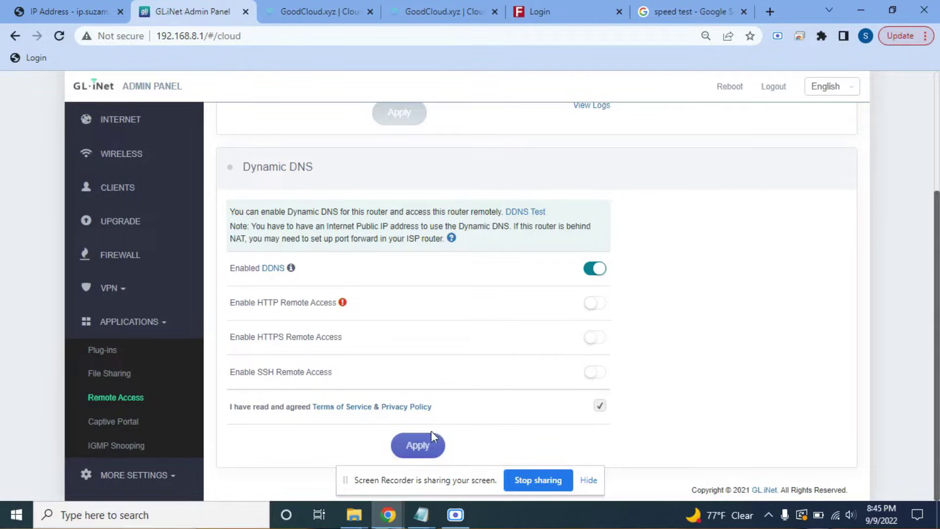
left_click(418, 447)
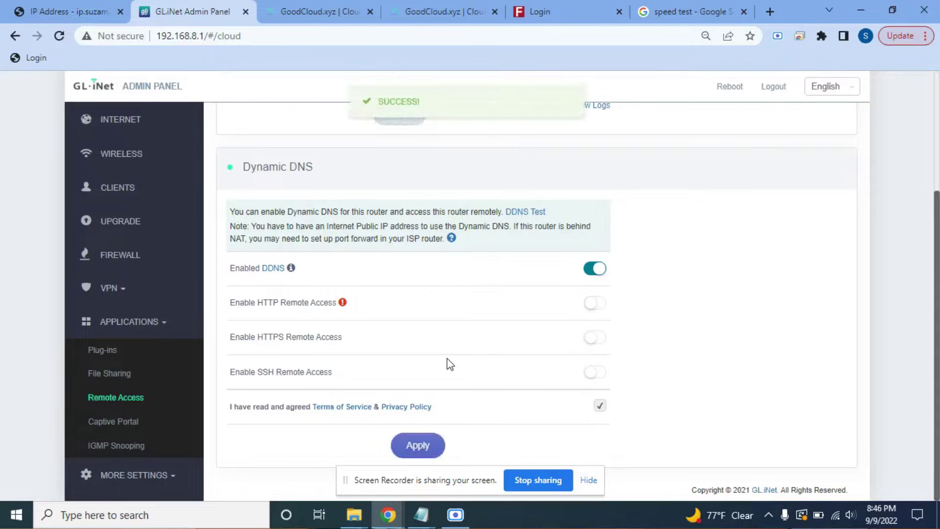
- Copy the router's DDNS domain from the Enabled DDNS info tooltip
mouse_move(292, 270)
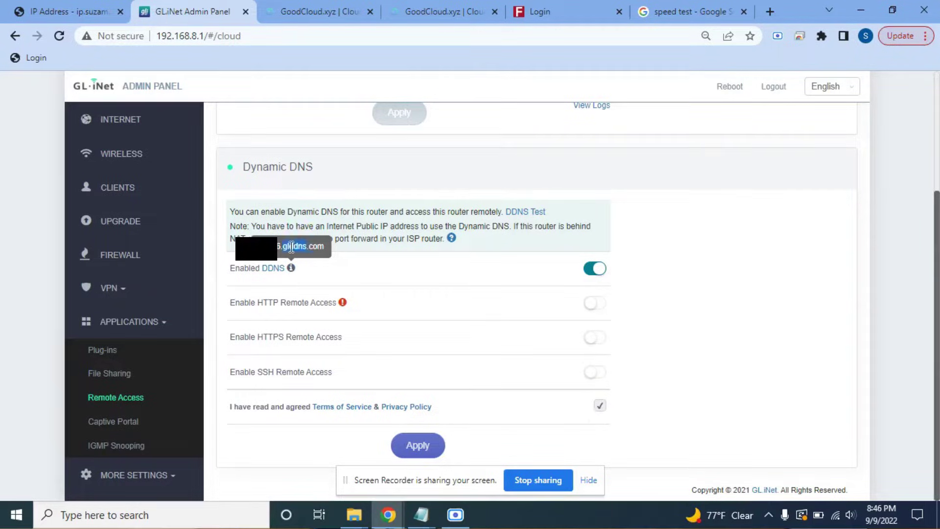
right_click(279, 246)
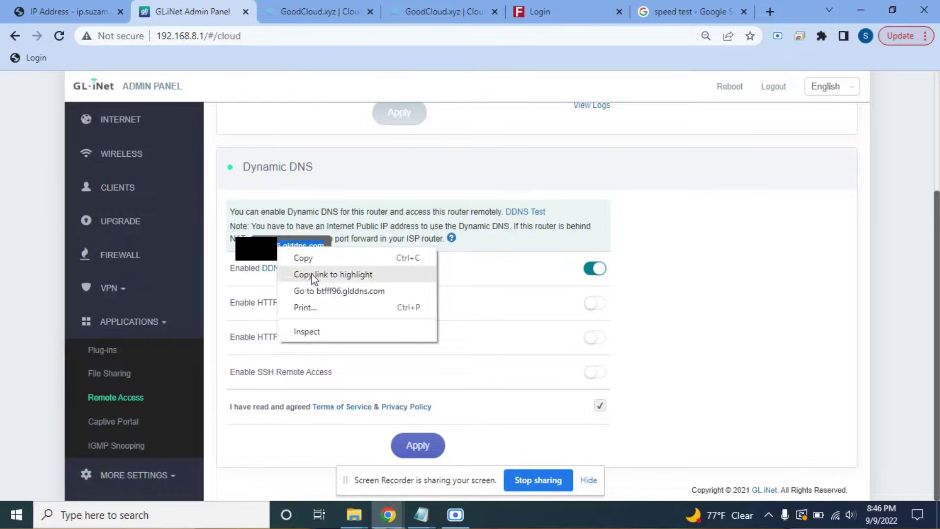
left_click(293, 258)
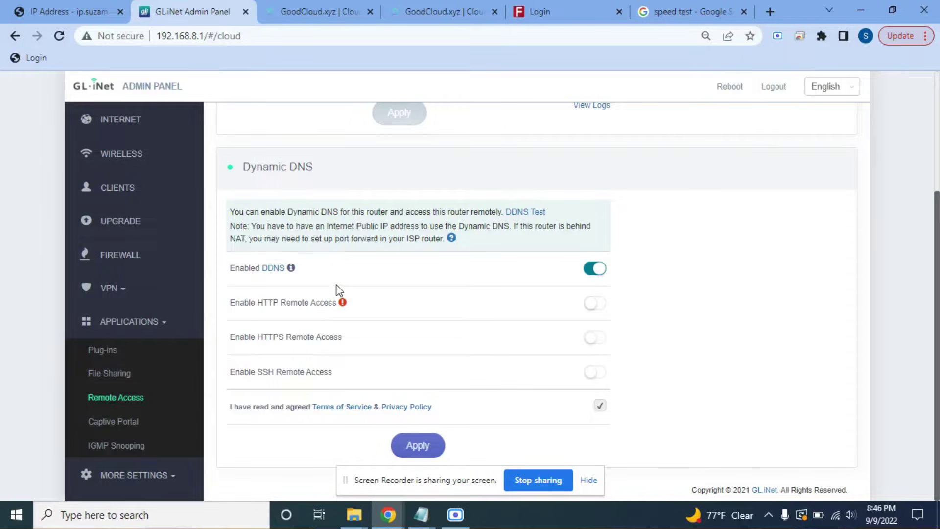
- Launch Notepad with the Run prompt, paste the .glddns.com domain, then return to the admin panel
key("super+r")
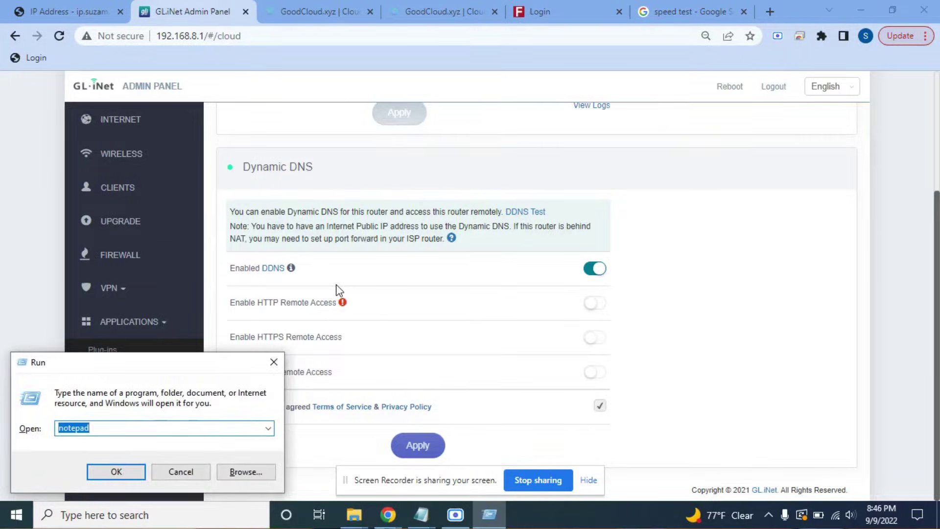
key("Return")
right_click(260, 195)
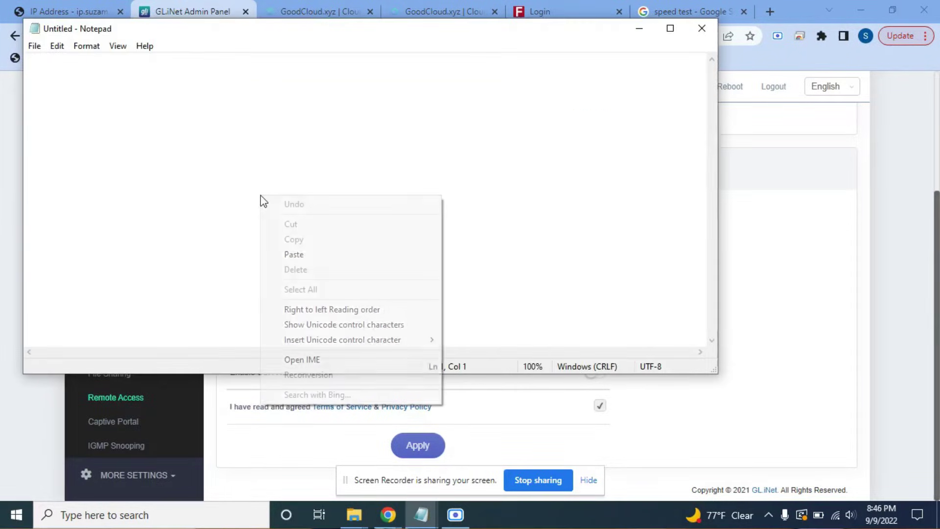
left_click(322, 254)
left_click_drag(298, 35, 317, 99)
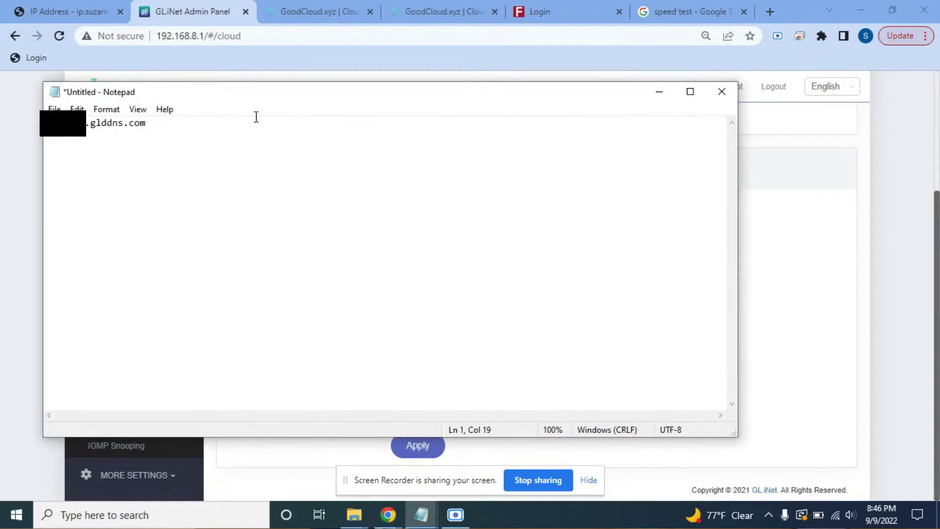
key("Return")
left_click(28, 293)
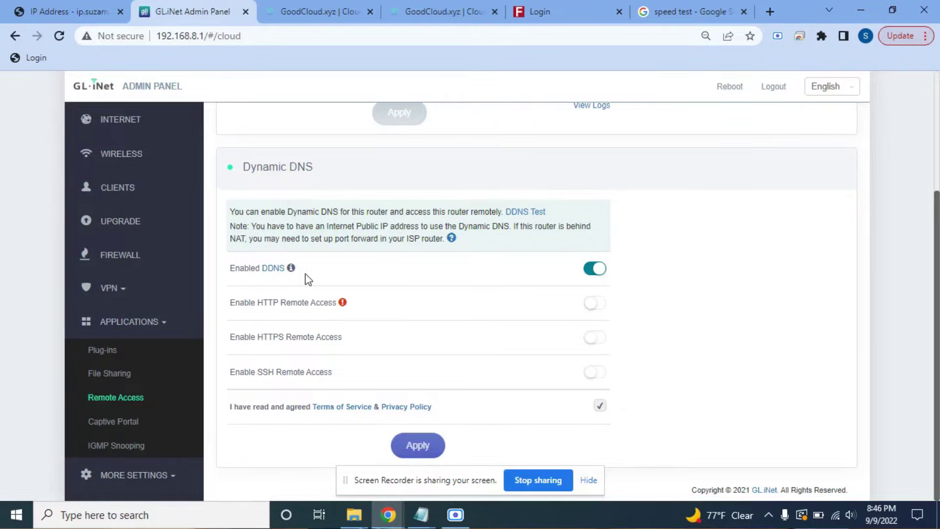
scroll(447, 218, "up", 1)
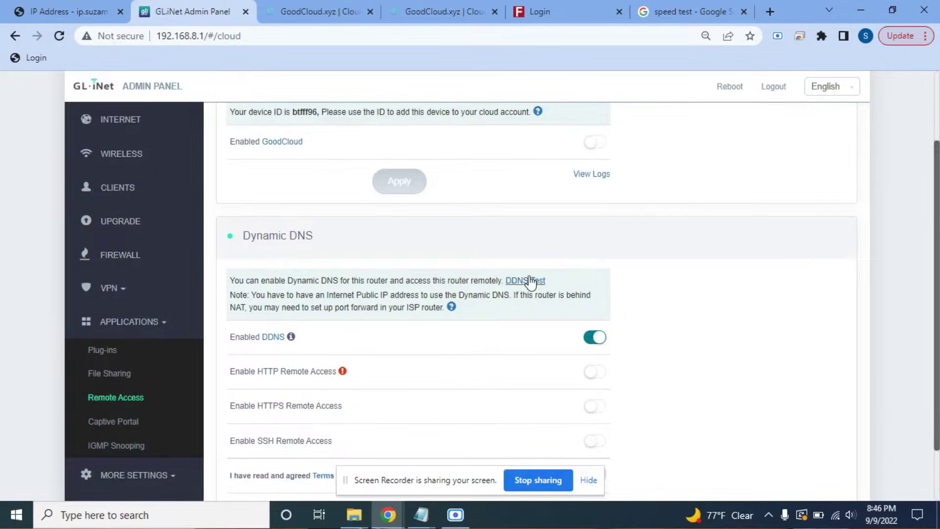
left_click(524, 280)
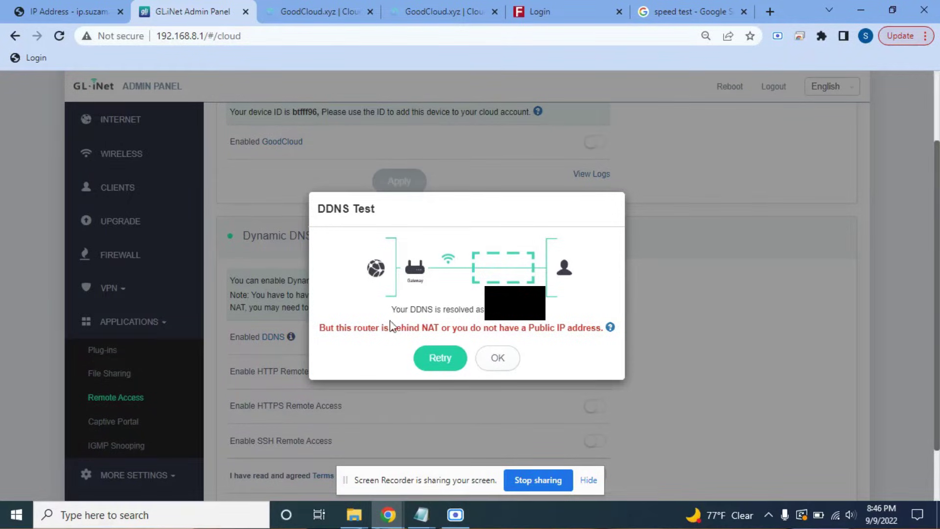
double_click(356, 327)
triple_click(375, 326)
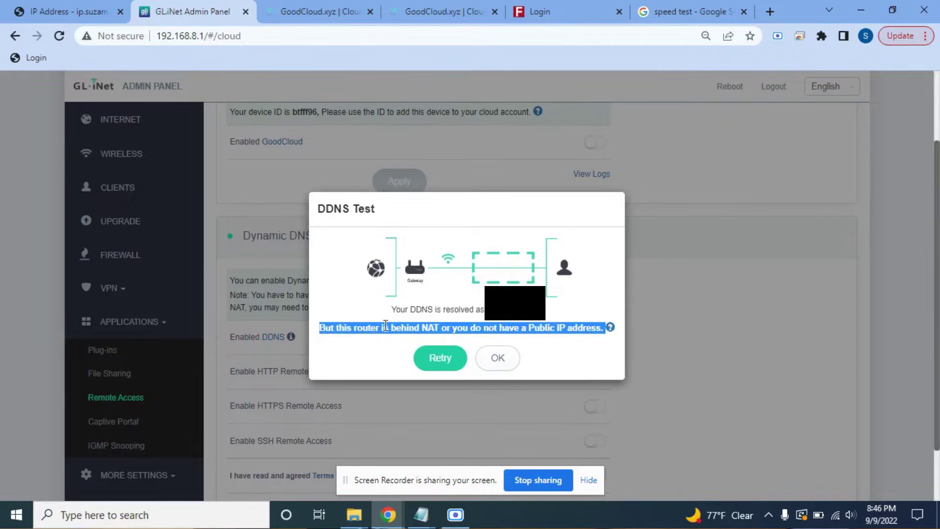
double_click(430, 327)
left_click(362, 324)
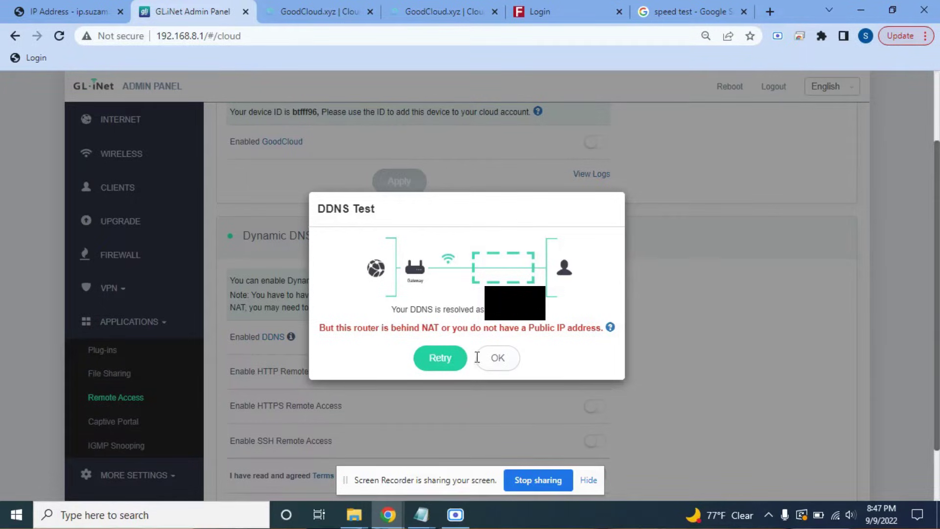
left_click(507, 365)
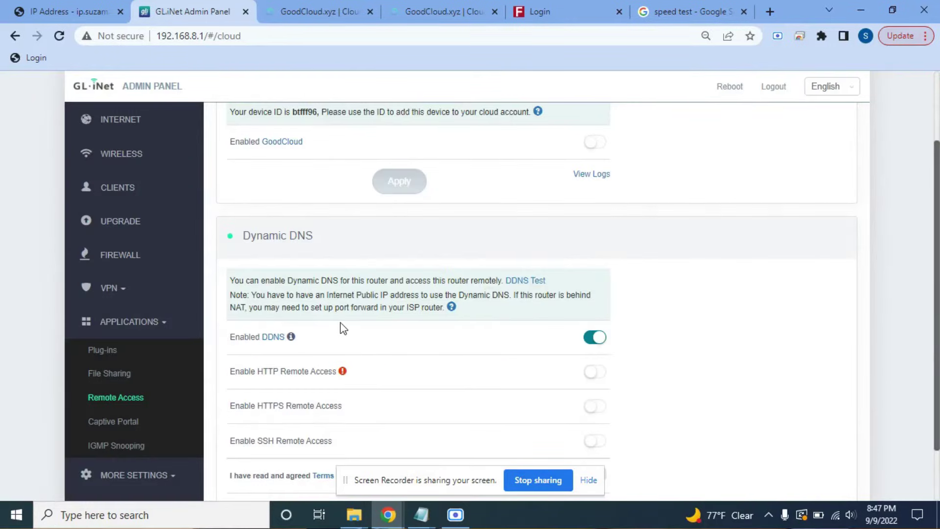
- Expand VPN in the sidebar and choose WireGuard Server
scroll(343, 327, "down", 3)
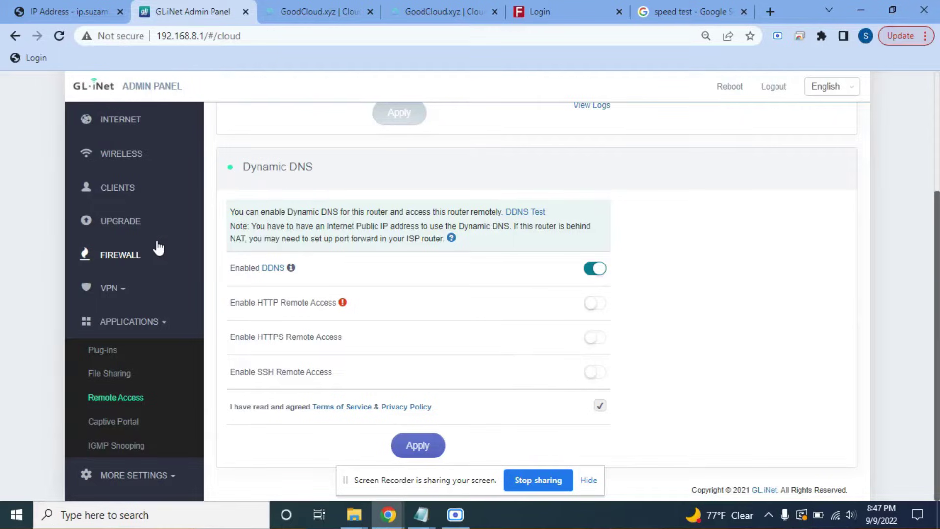
left_click(129, 294)
scroll(152, 297, "down", 1)
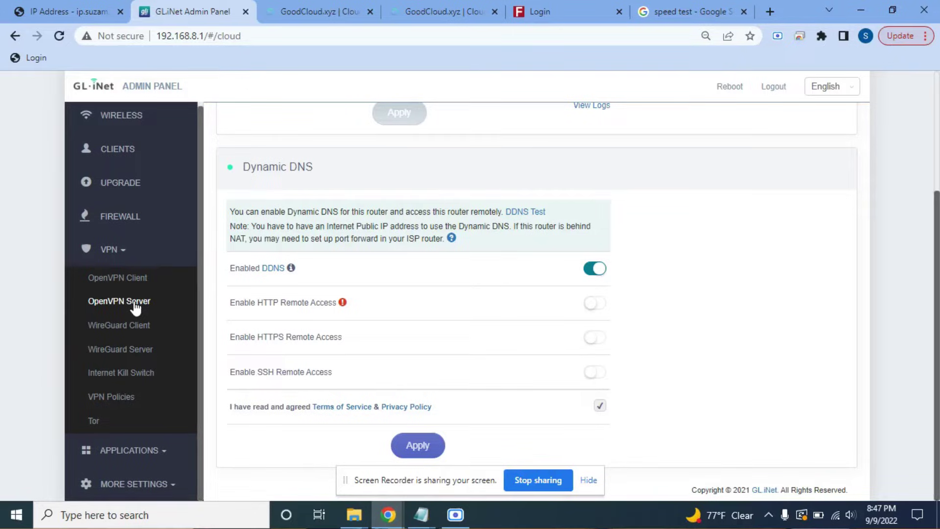
left_click(135, 351)
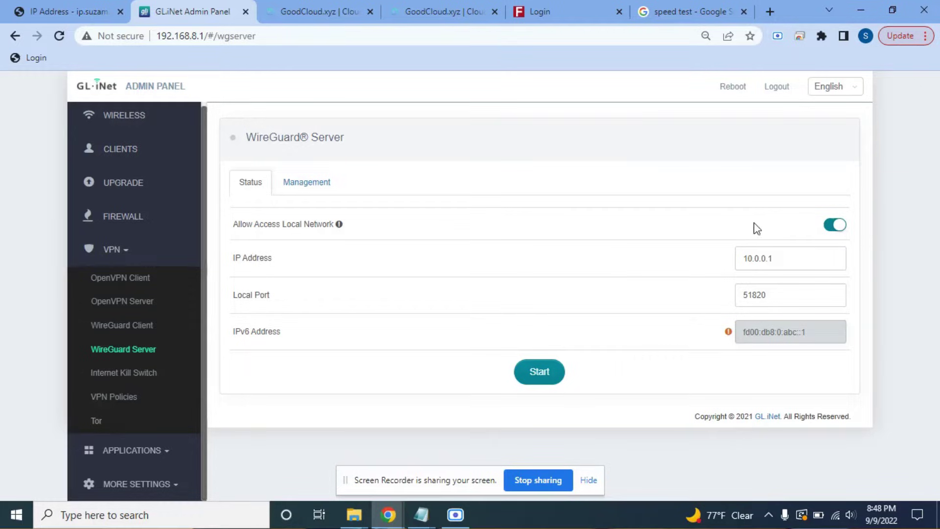
- Toggle local network access off and back on, confirming the warning to allow it
left_click(835, 228)
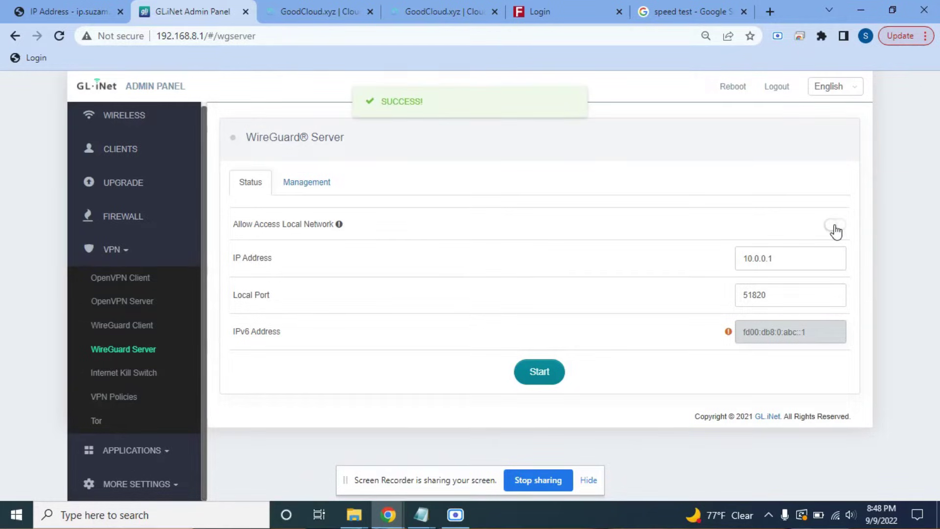
left_click(835, 227)
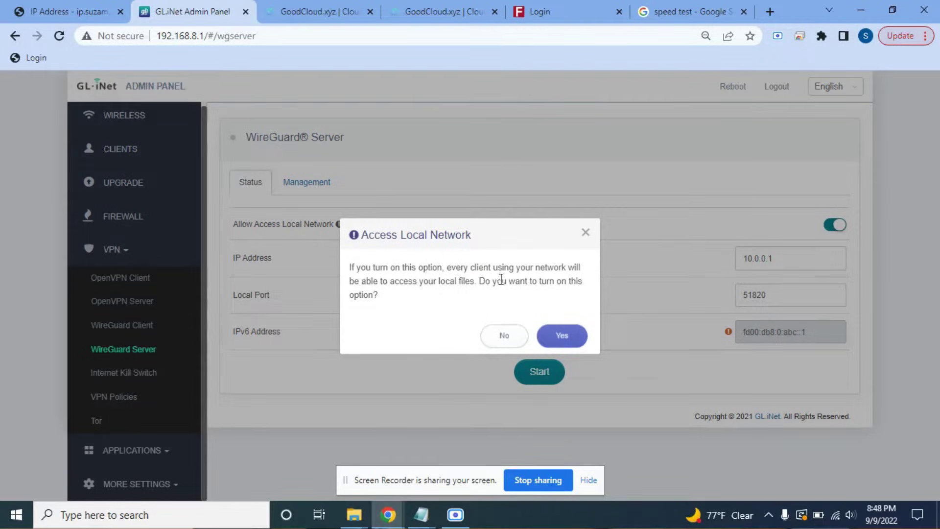
left_click(573, 338)
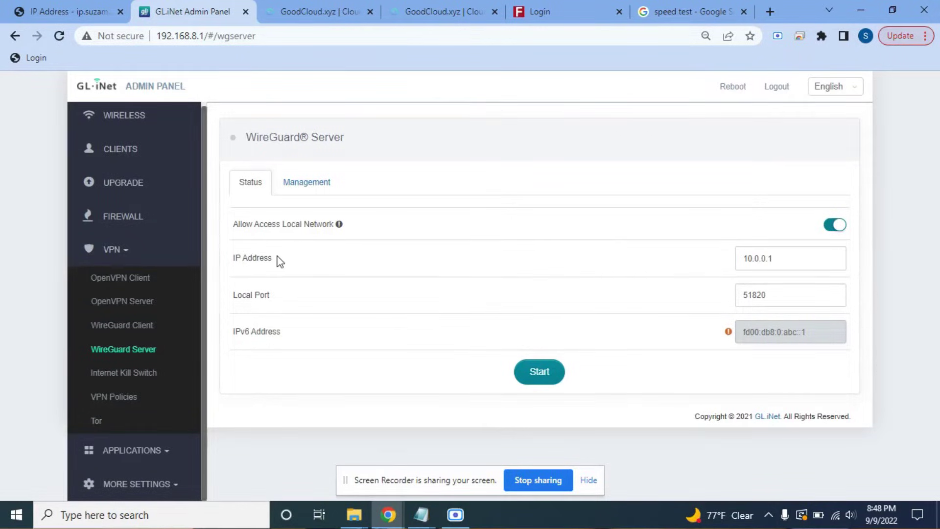
- Select and inspect the server IP address 10.0.0.1
left_click(782, 257)
double_click(783, 257)
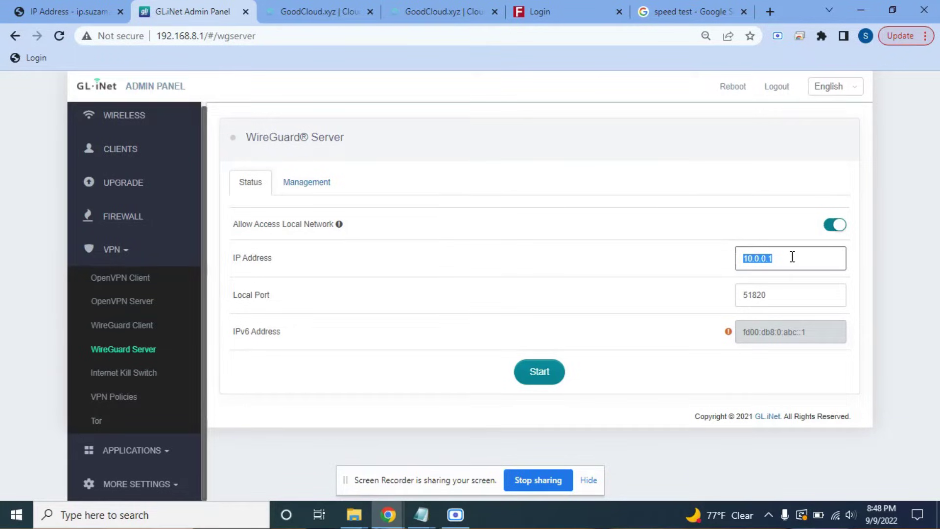
left_click(792, 257)
left_click(709, 270)
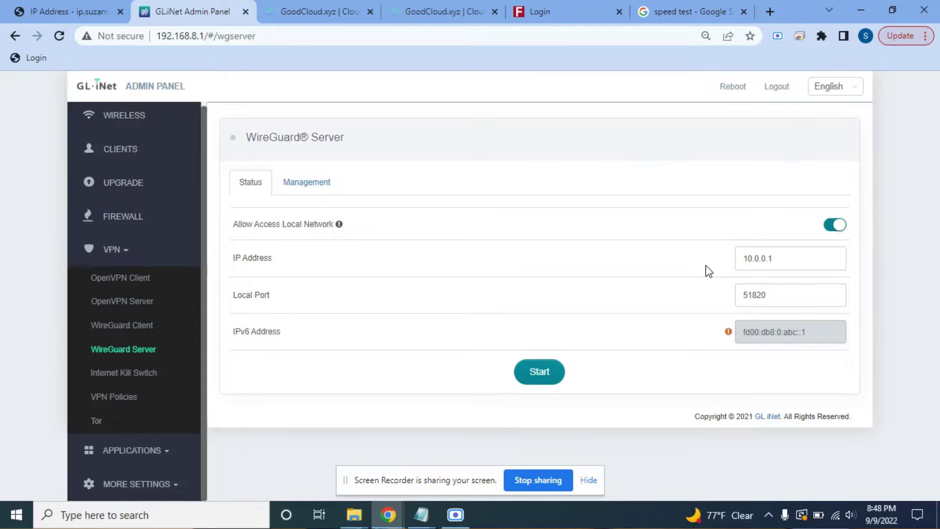
left_click(787, 258)
- Copy the Local Port value 51820
left_click(788, 296)
double_click(788, 295)
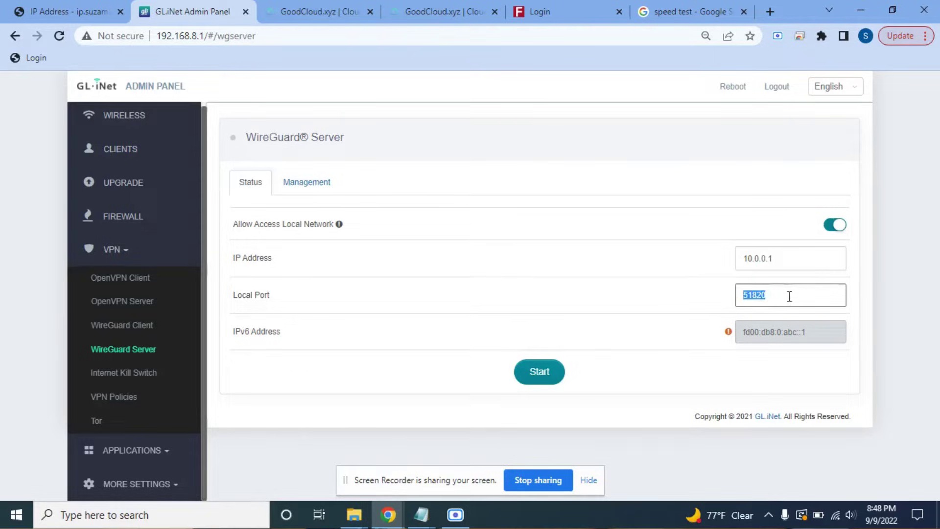
right_click(740, 298)
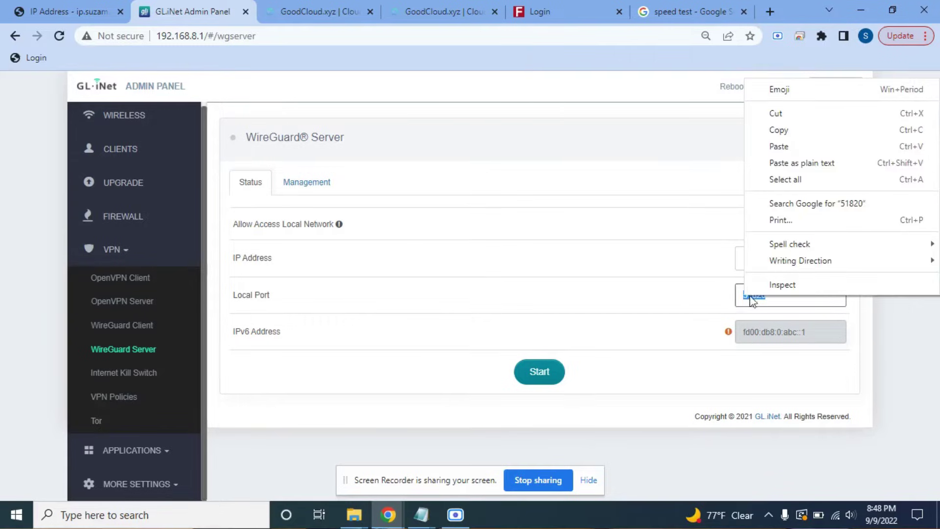
left_click(741, 299)
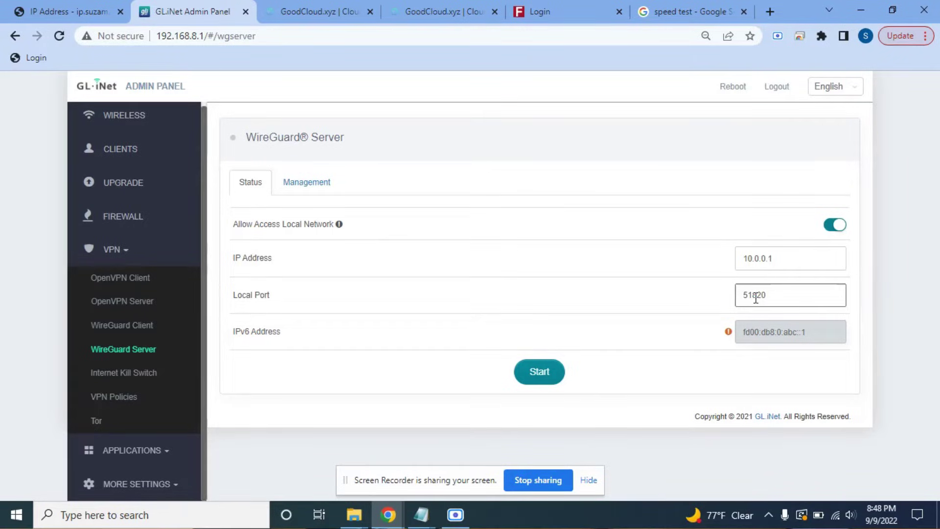
double_click(755, 296)
right_click(747, 295)
left_click(788, 132)
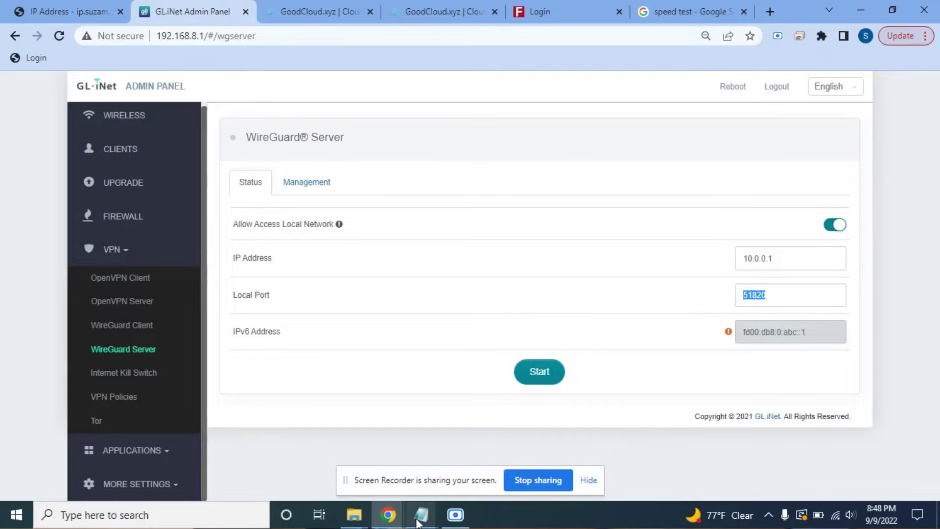
- Paste port 51820 into the Notepad notes below the glddns.com domain
mouse_move(418, 523)
left_click(647, 486)
right_click(101, 171)
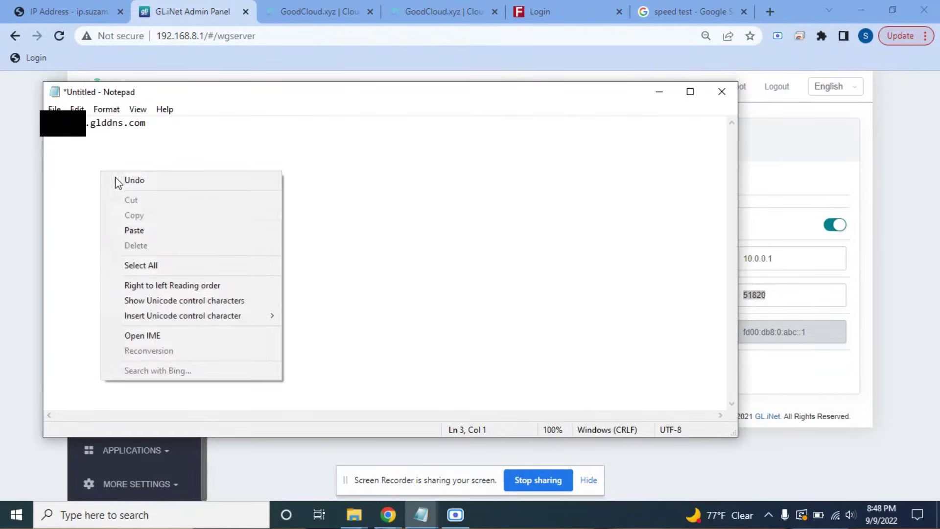
left_click(189, 230)
double_click(90, 123)
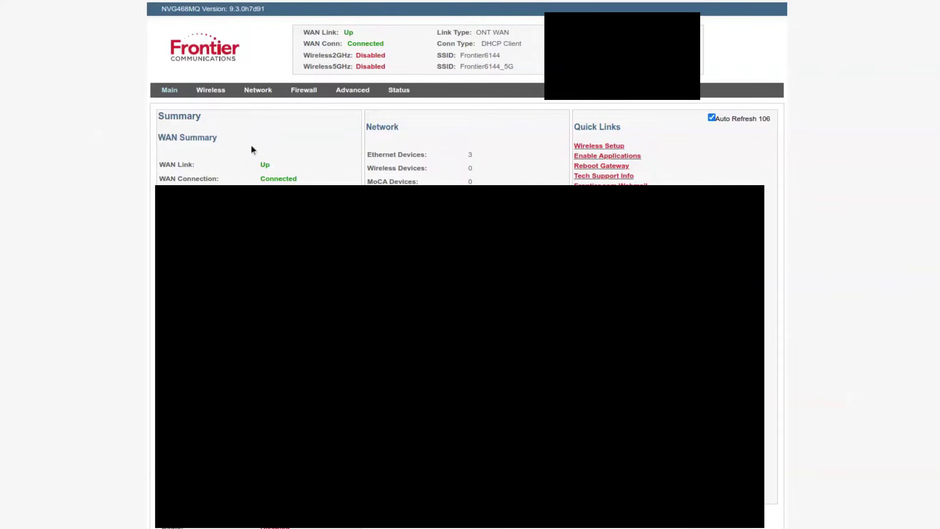
- Open Firewall > Port Forwarding on the Frontier router and log in with the router password
left_click(307, 93)
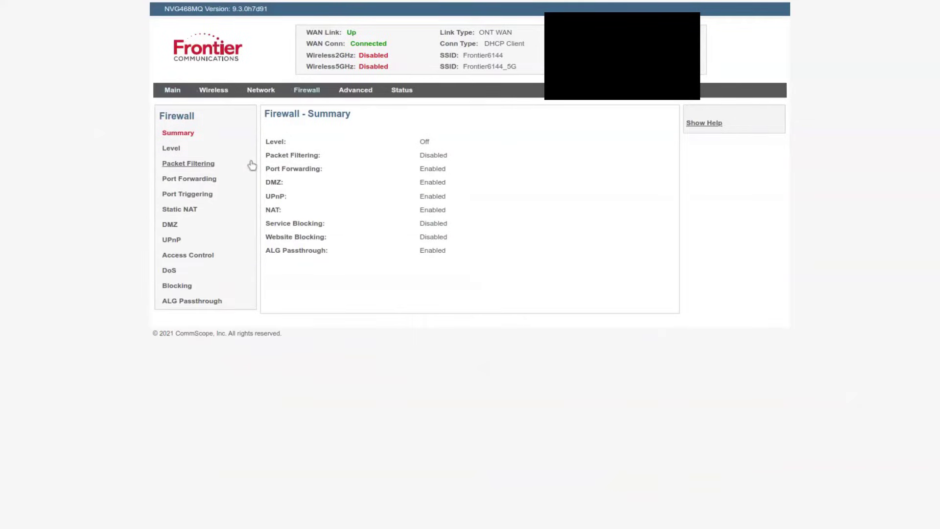
left_click(195, 180)
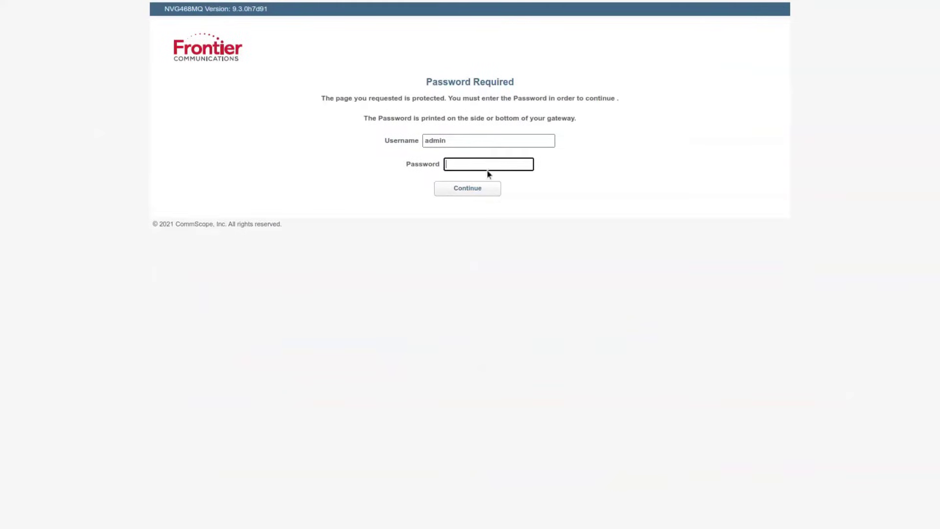
type("********")
left_click(455, 189)
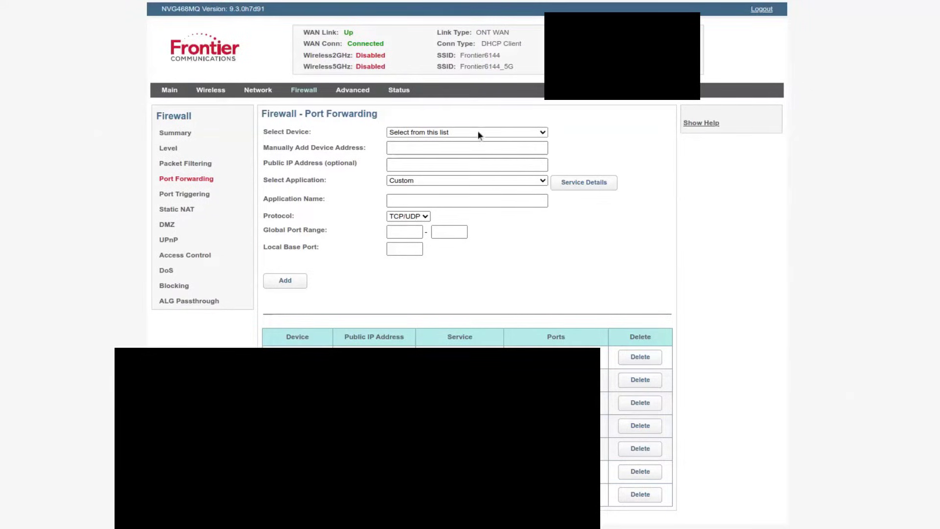
- Target device 192.168.254.45 and name the forwarding rule 'opal wireguard'
left_click(434, 156)
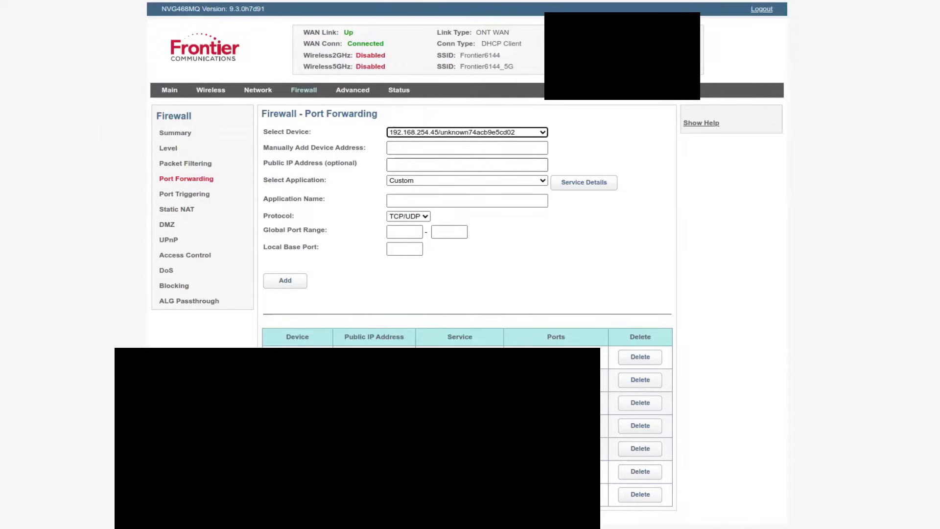
left_click(434, 162)
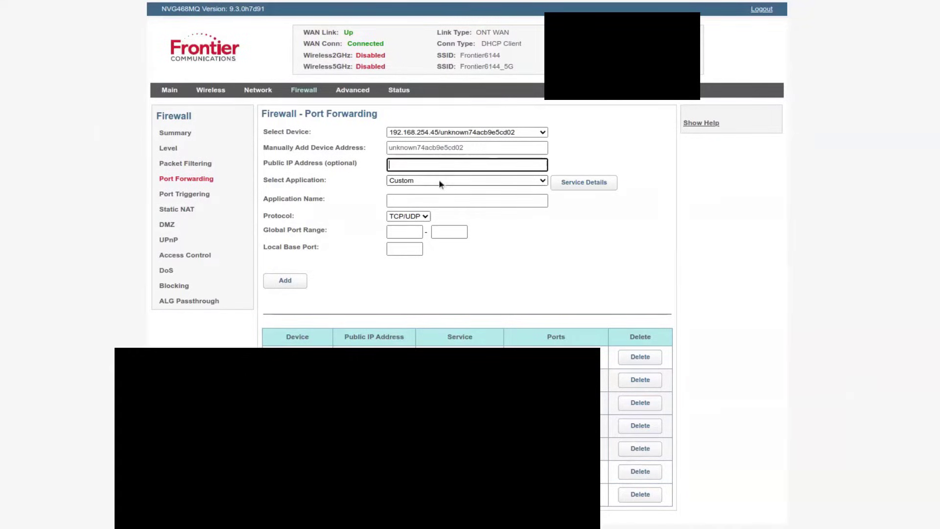
left_click(441, 199)
type("opa")
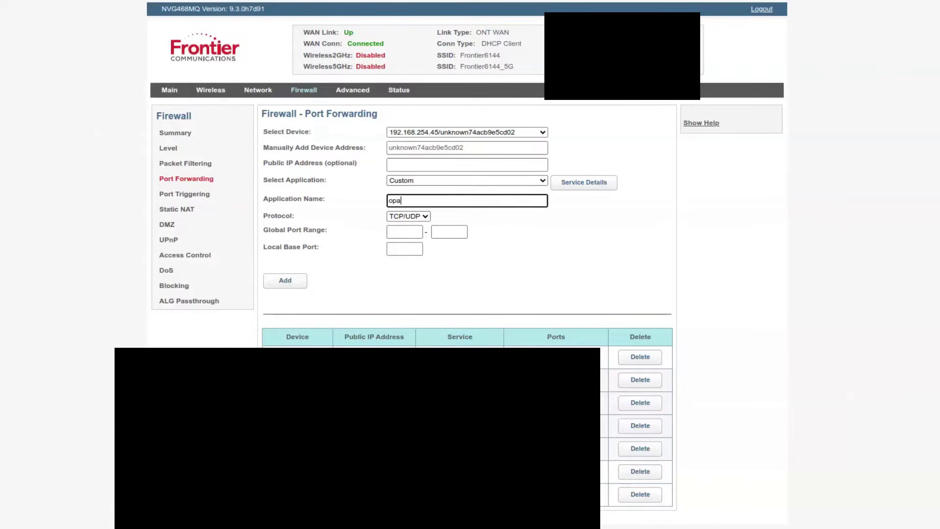
type("l wireguard")
scroll(467, 264, "down", 1)
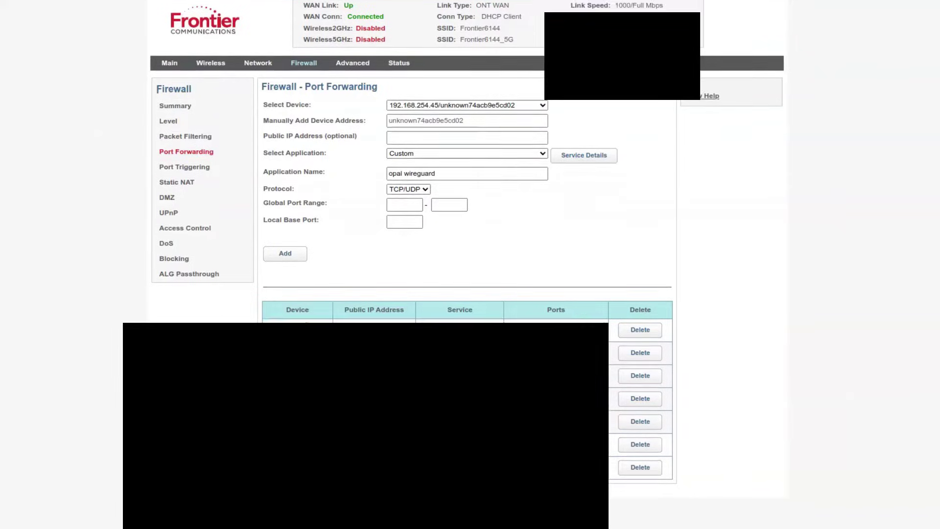
- Set the forwarded ports to 51820, add the rule and check it in the list
left_click(406, 204)
type("51820")
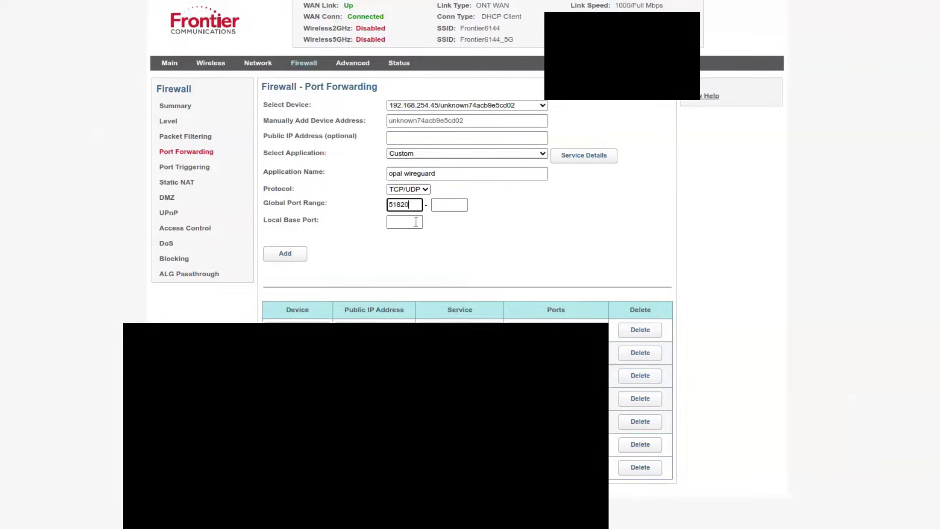
left_click(409, 221)
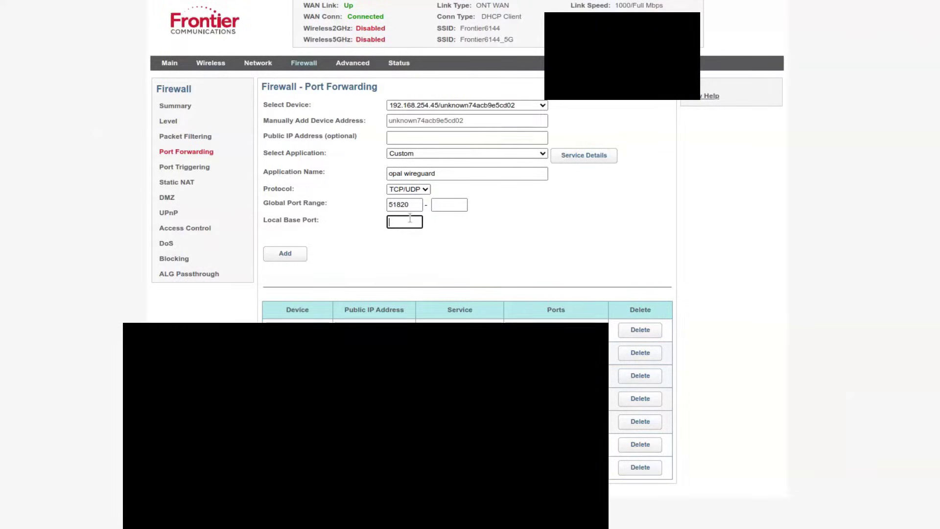
left_click(451, 206)
left_click(389, 222)
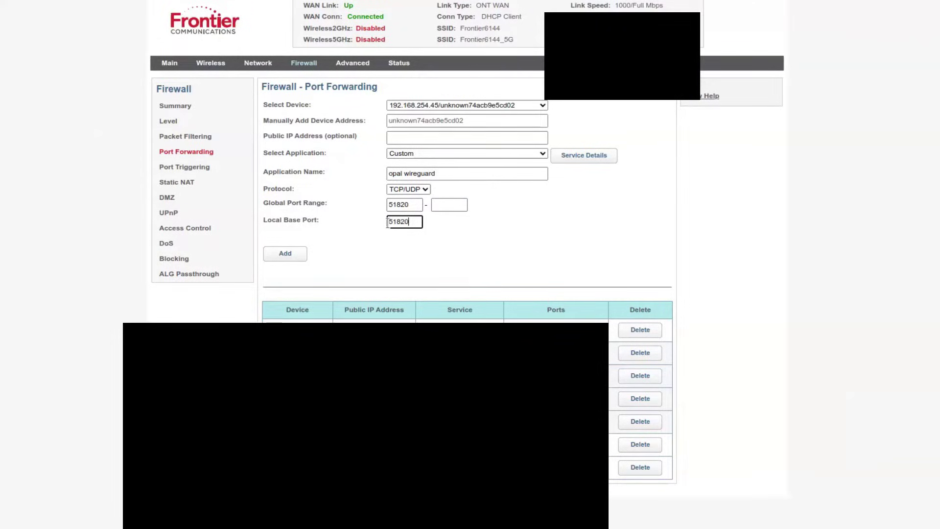
left_click(453, 208)
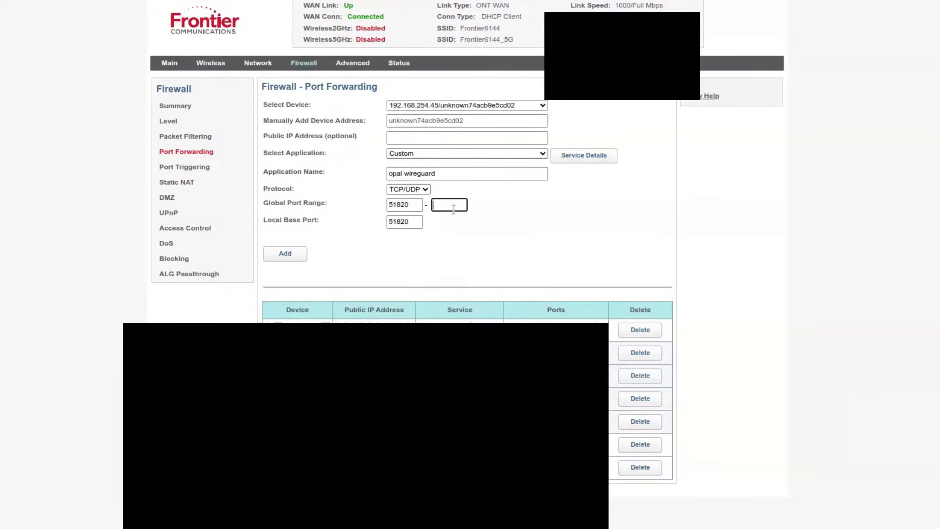
type("51820")
left_click(289, 254)
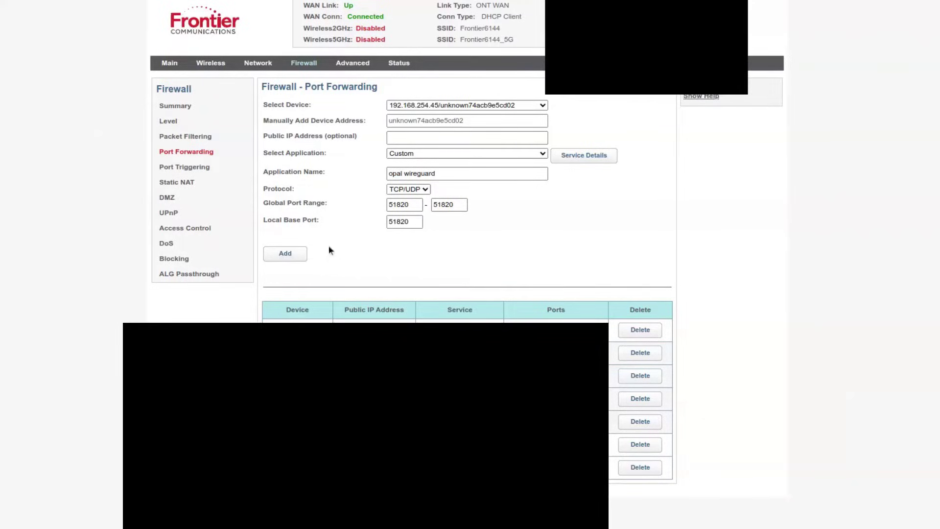
scroll(749, 278, "down", 1)
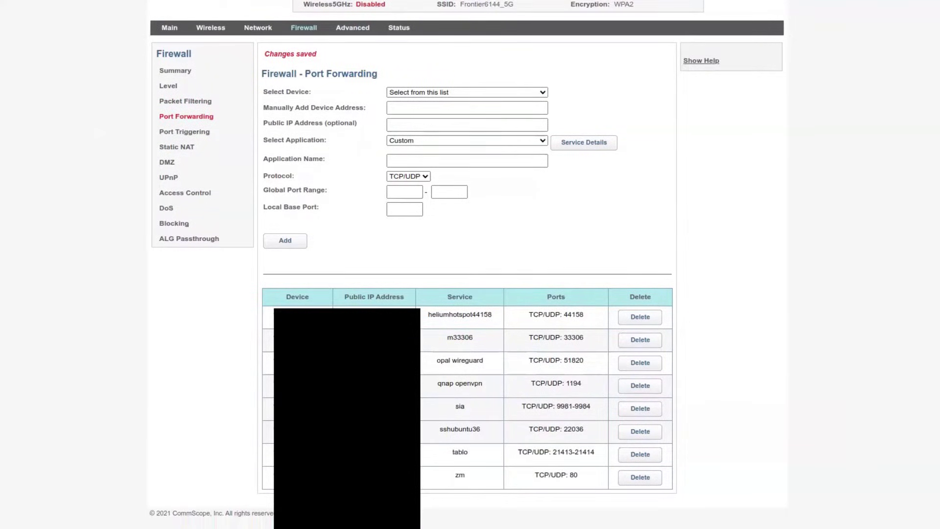
left_click_drag(268, 363, 612, 362)
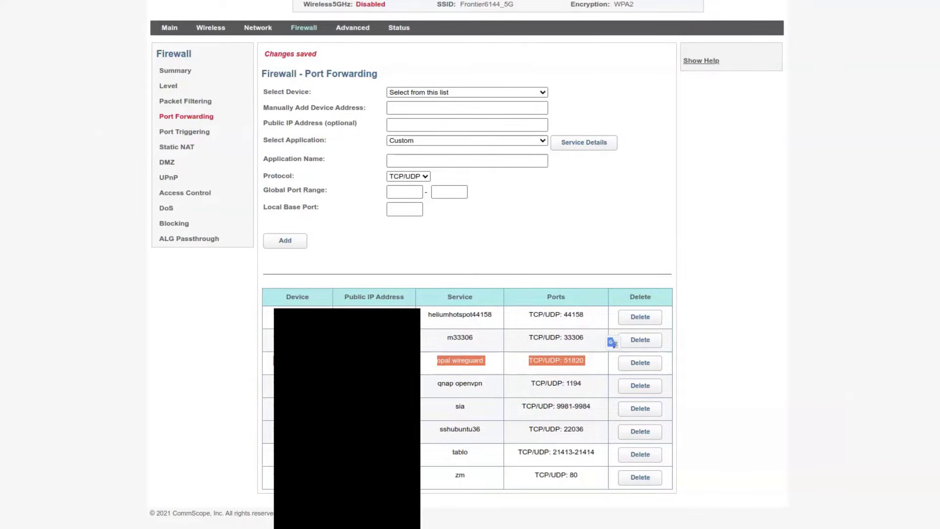
left_click(722, 232)
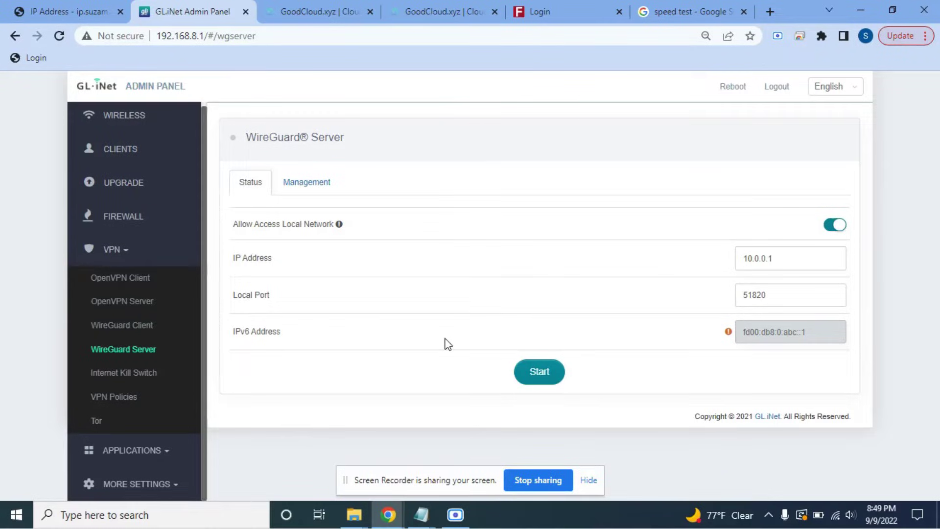
- Start the WireGuard server and view its Management tab client list, including slateax
left_click(520, 379)
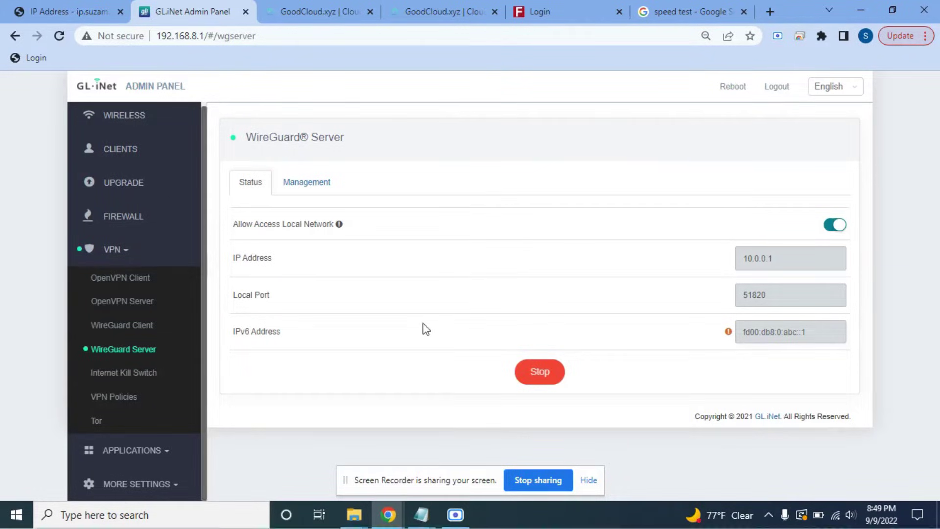
left_click(316, 189)
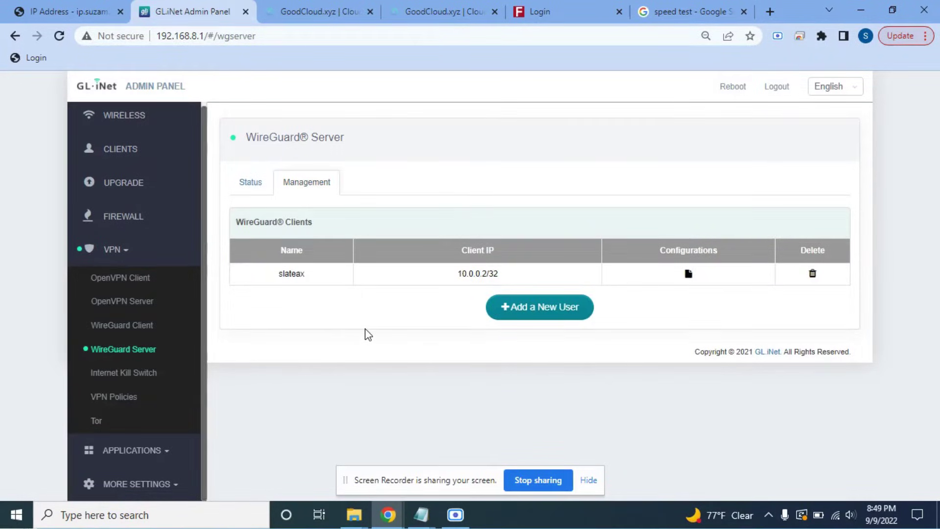
double_click(292, 273)
left_click(333, 319)
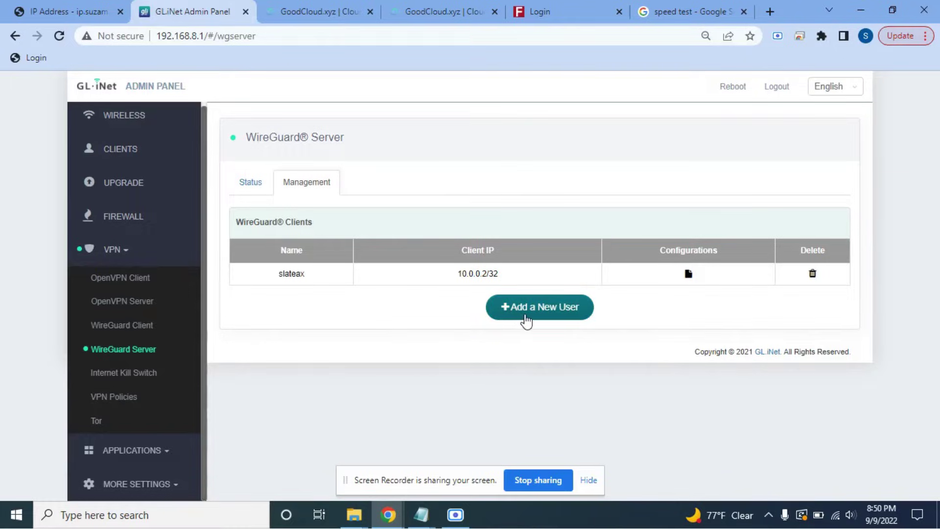
- Add a WireGuard server client named demo and note its assigned IP 10.0.0.3/32
left_click(526, 320)
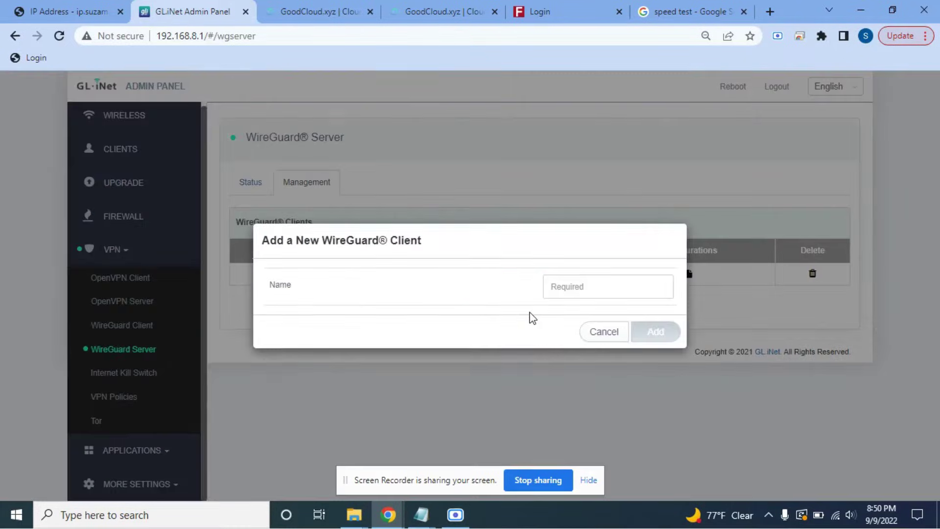
left_click(552, 288)
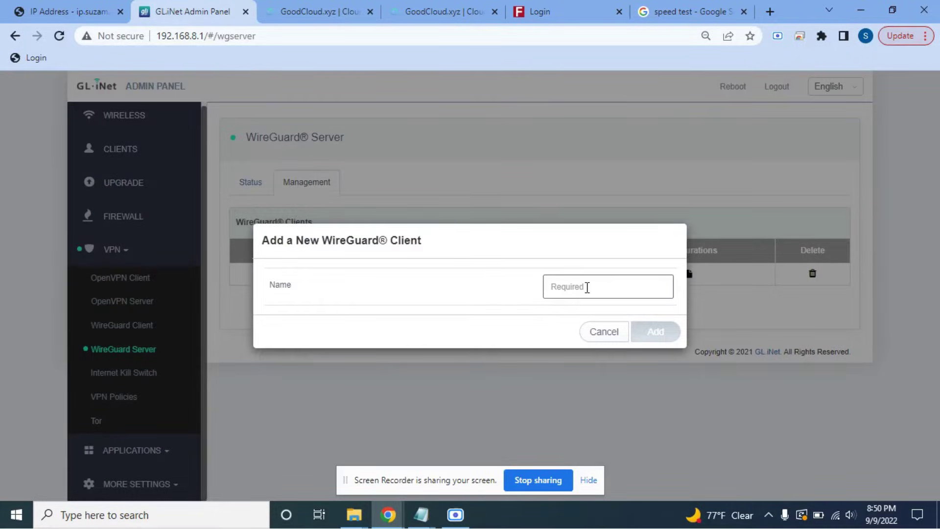
type("4")
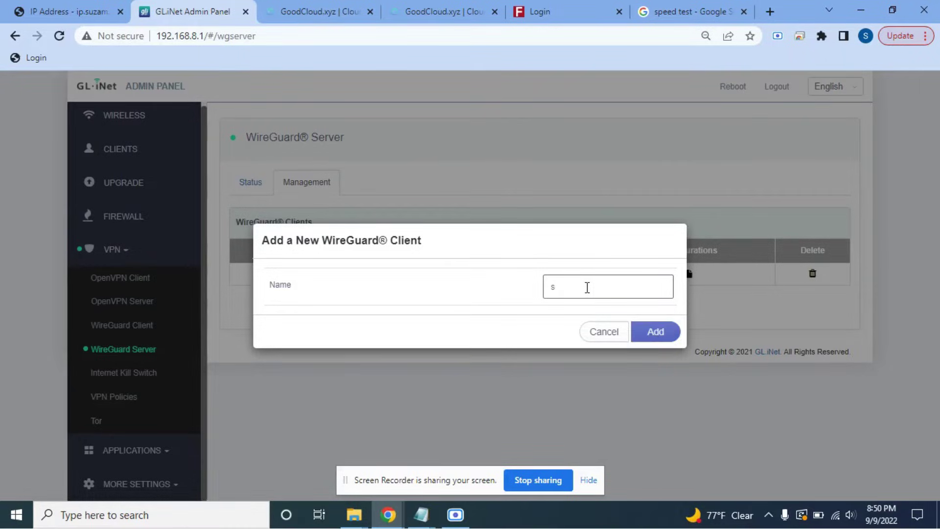
key("BackSpace")
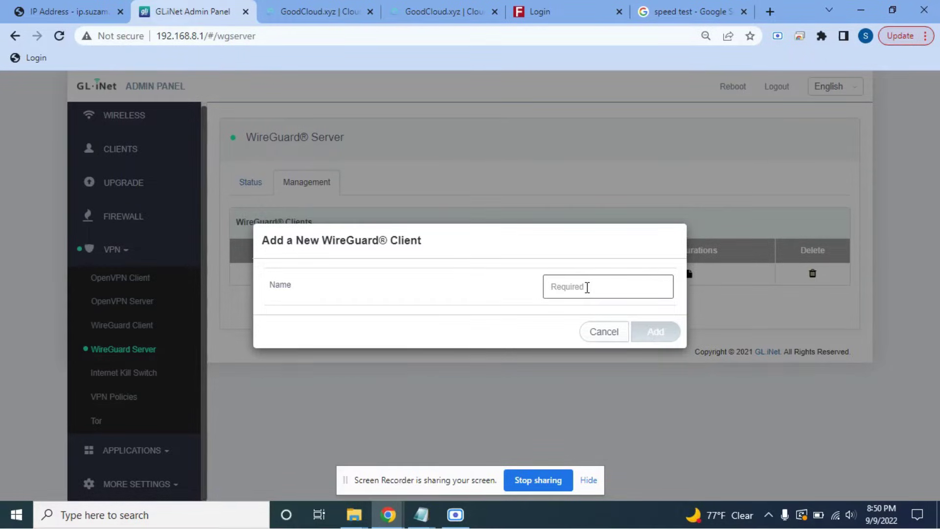
type("demi")
key("BackSpace")
type("o")
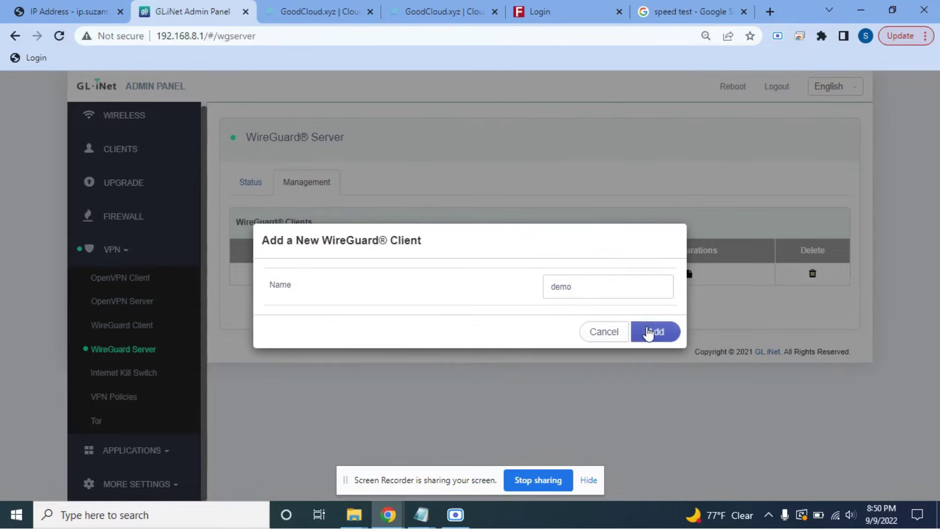
left_click(649, 330)
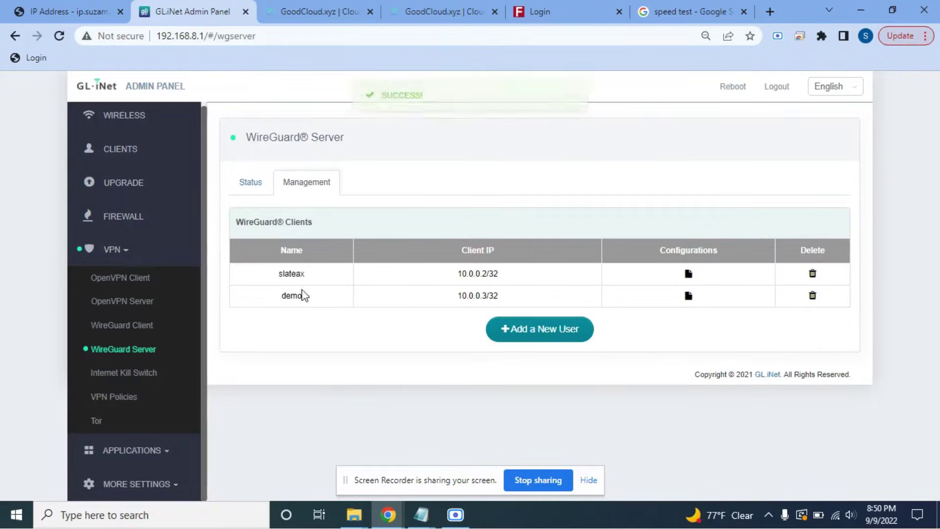
double_click(473, 295)
left_click(473, 295)
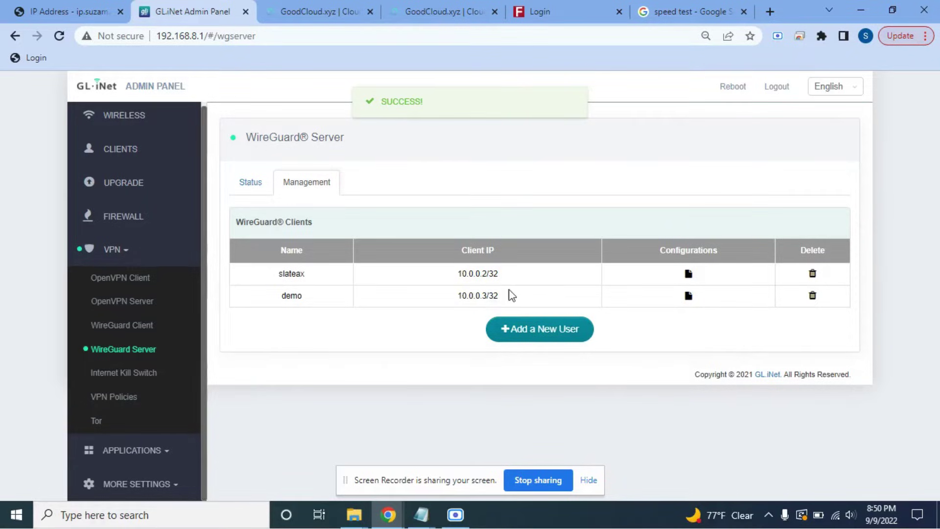
- Show the demo client's configuration as plain text and copy all of it
left_click(687, 296)
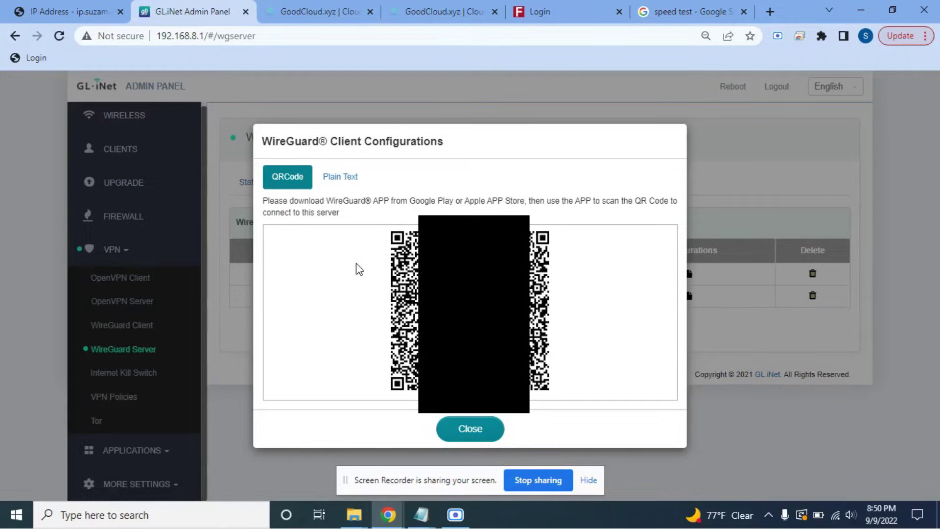
left_click(351, 179)
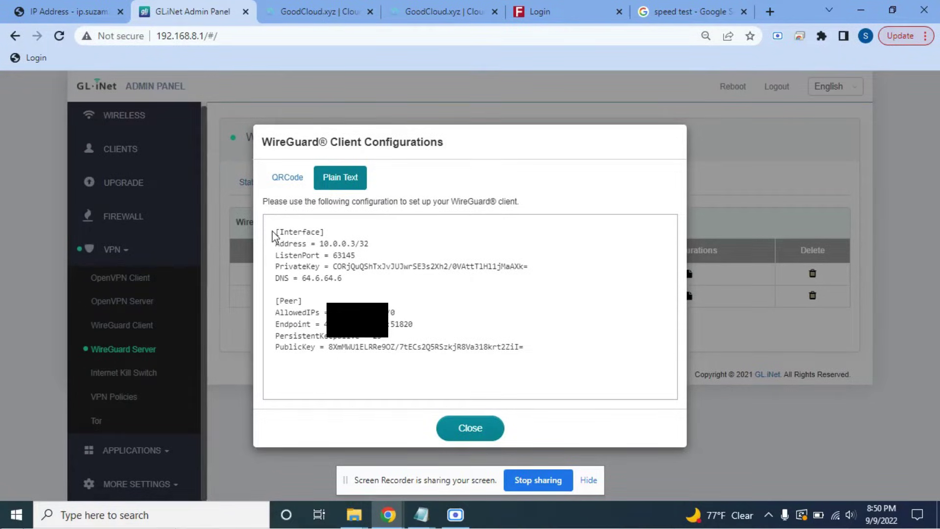
left_click_drag(274, 230, 548, 360)
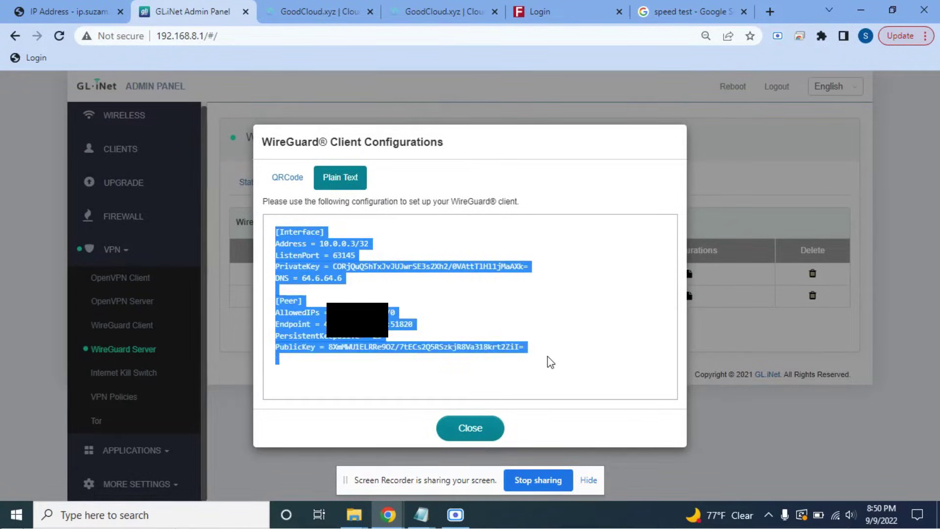
right_click(318, 340)
left_click(343, 351)
- Paste the demo client's configuration into the untitled Notepad note
left_click(420, 514)
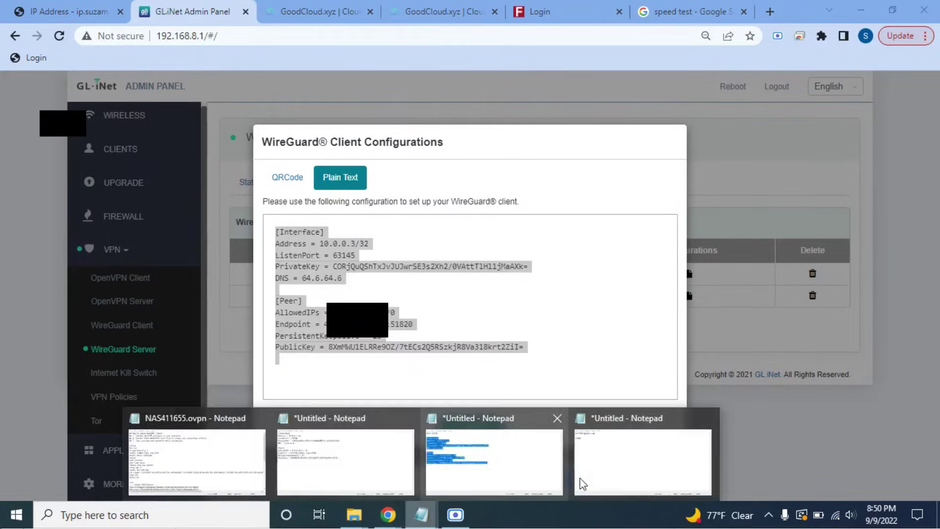
left_click(353, 455)
key("ctrl+v")
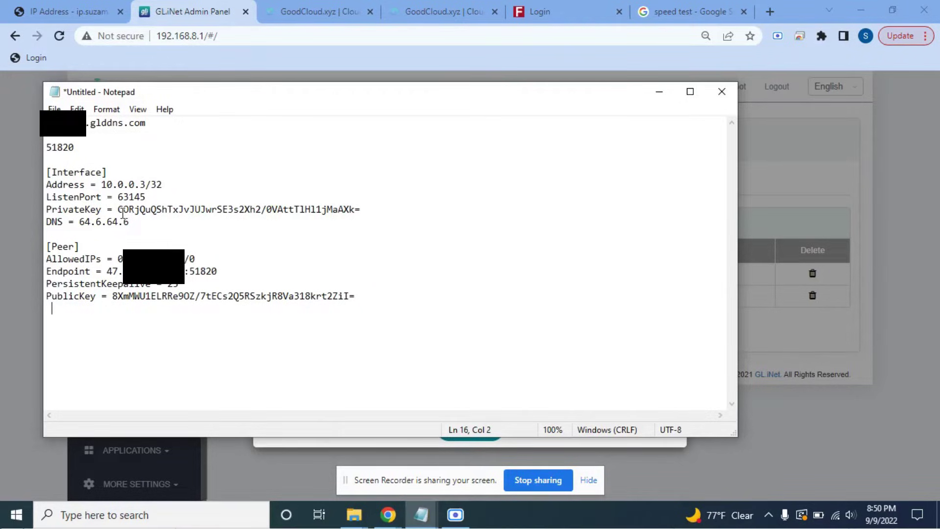
- Review the pasted values: Address 10.0.0.3/32, ListenPort 63145, DNS 64.6.64.6 and the Peer section
left_click_drag(100, 185, 161, 185)
left_click(168, 185)
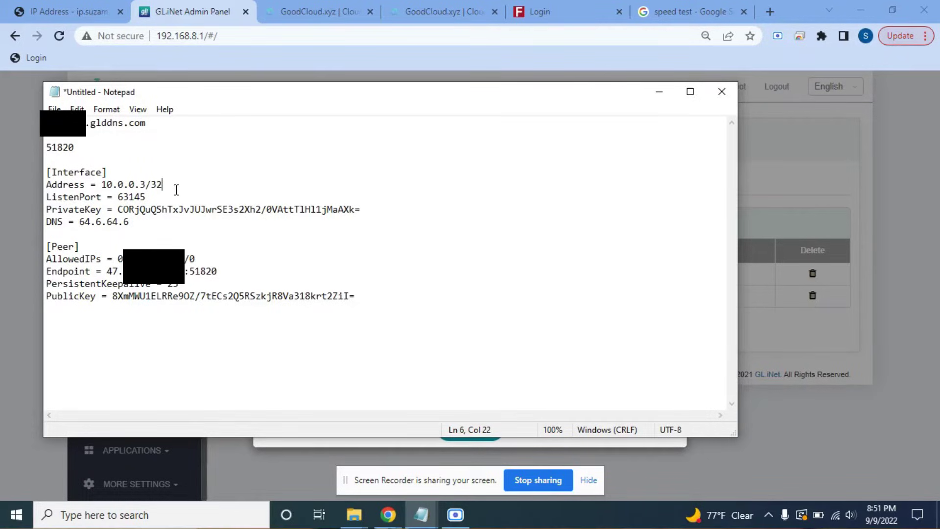
left_click(140, 197)
double_click(140, 198)
double_click(142, 209)
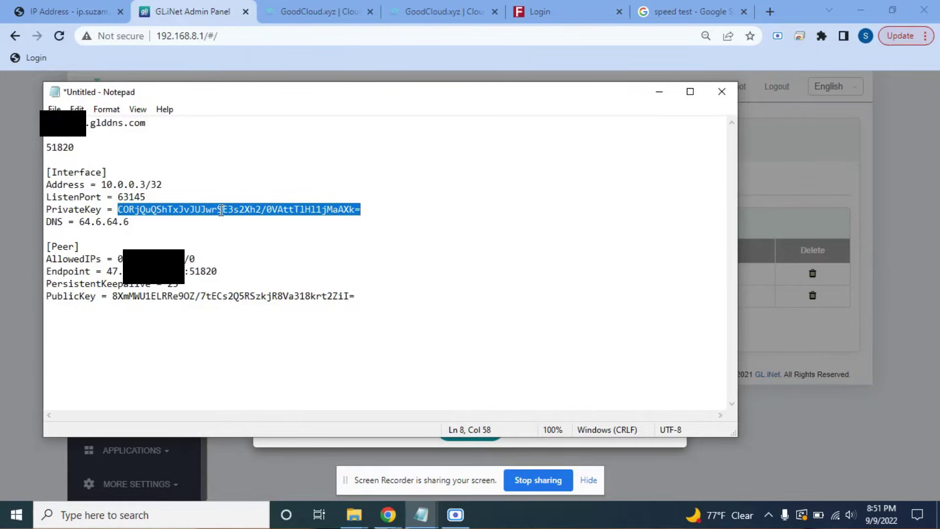
left_click(91, 219)
double_click(92, 220)
left_click(149, 224)
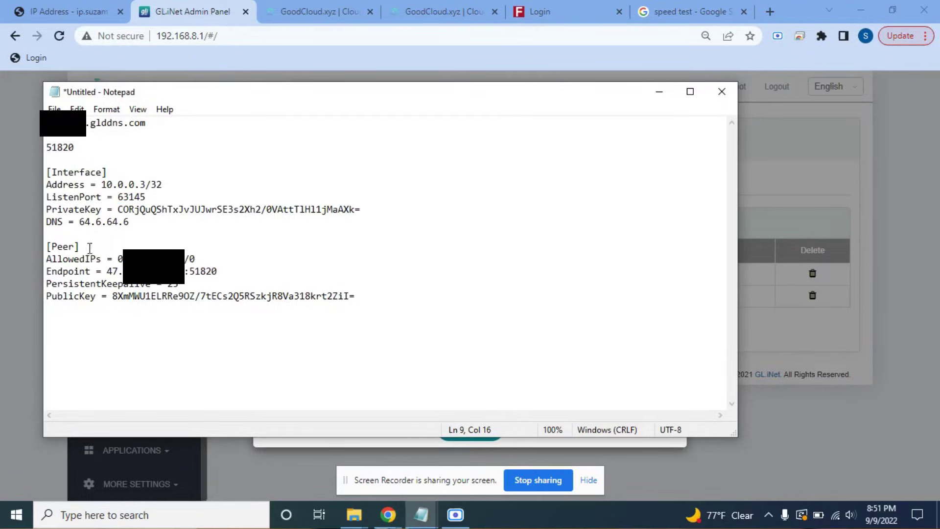
left_click_drag(48, 247, 335, 310)
left_click(106, 270)
left_click_drag(109, 270, 133, 271)
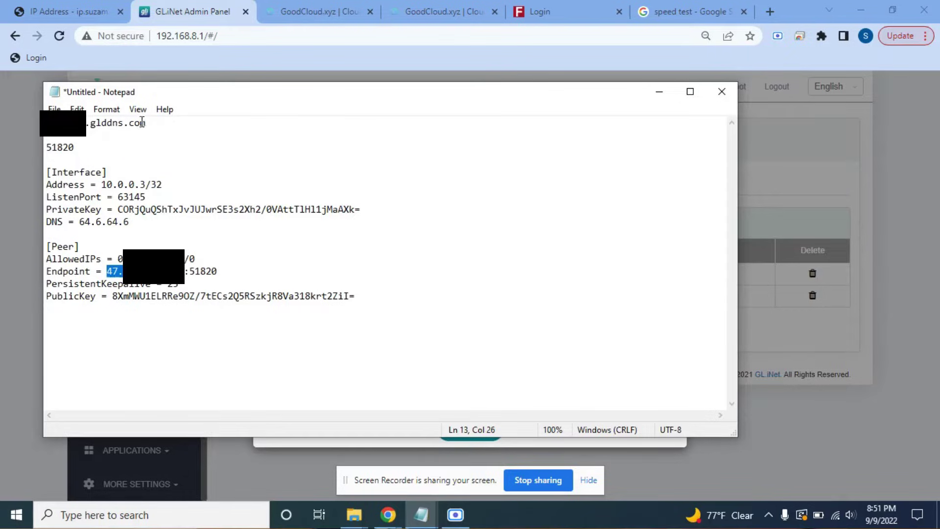
- Replace the Endpoint IP with the .glddns.com hostname copied from line 1
left_click_drag(147, 122, 57, 122)
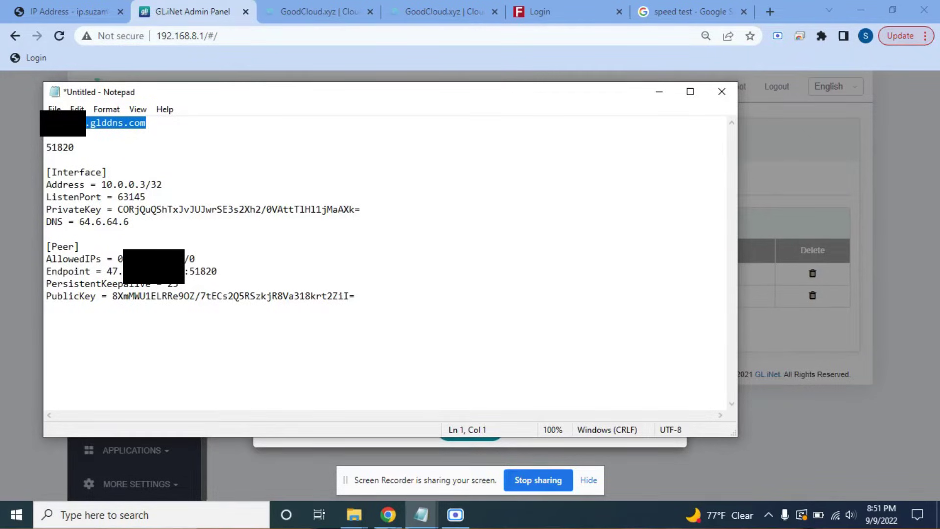
right_click(64, 124)
left_click(142, 172)
left_click_drag(107, 271, 217, 270)
left_click(168, 270)
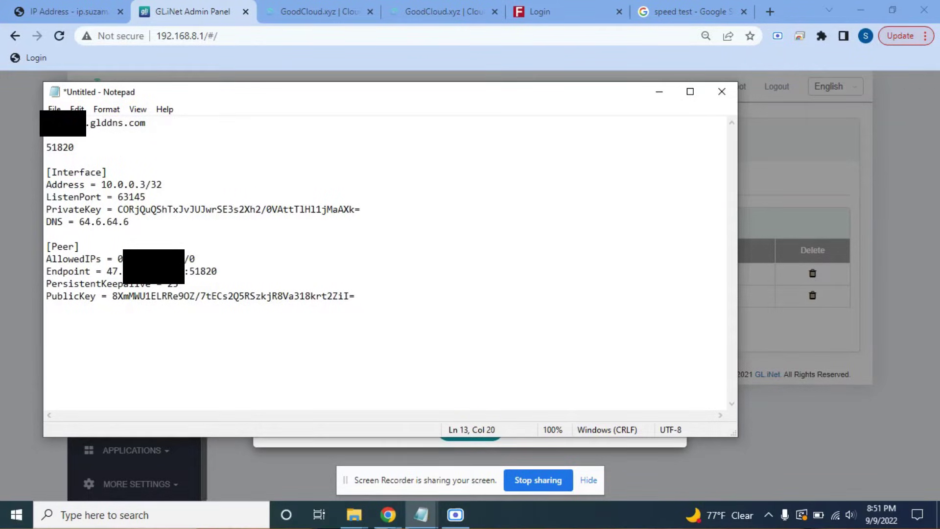
left_click_drag(134, 271, 106, 270)
right_click(115, 273)
left_click(148, 331)
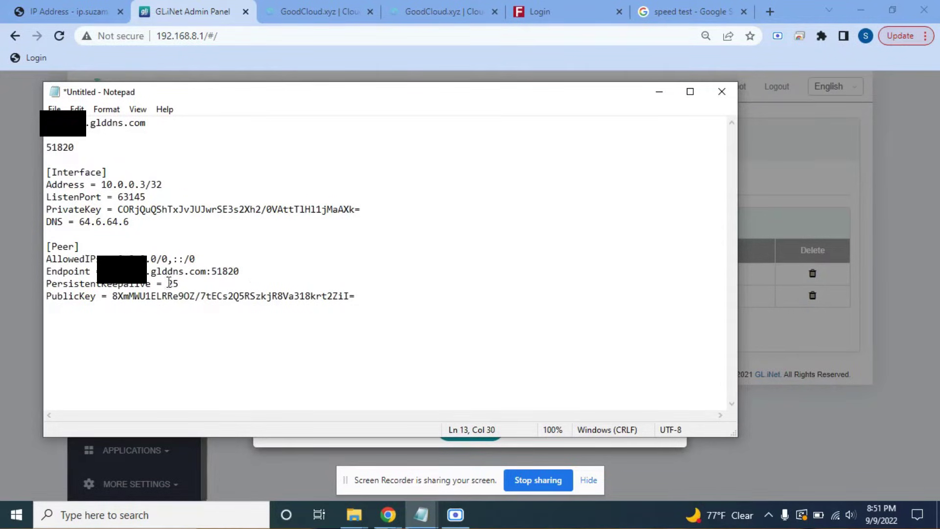
- Check the Endpoint port 51820 and PersistentKeepalive 25, then bring up the Wi-Fi network list
left_click_drag(211, 271, 250, 270)
left_click(250, 269)
left_click(385, 279)
left_click(838, 516)
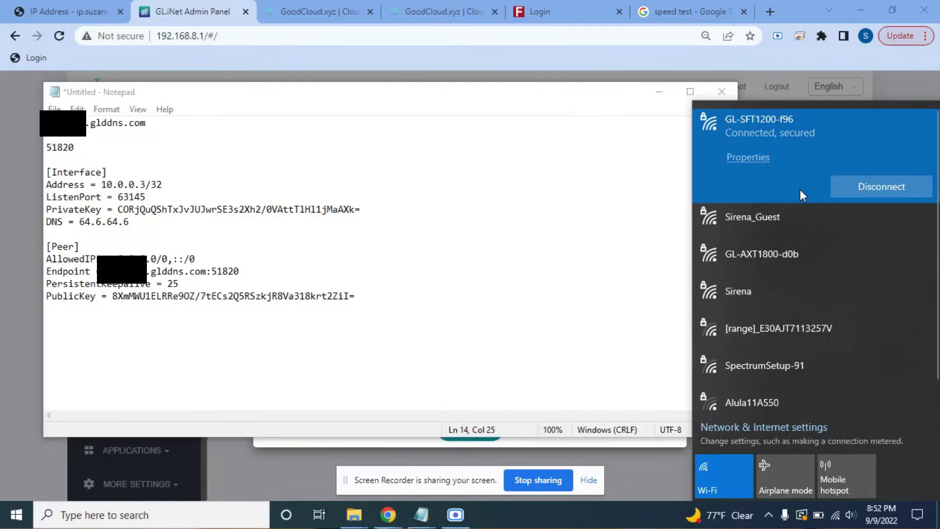
- Join the GL-AXT1800-d0b Wi-Fi and remove /#/ from the GL.iNet page address
left_click(769, 262)
left_click(859, 258)
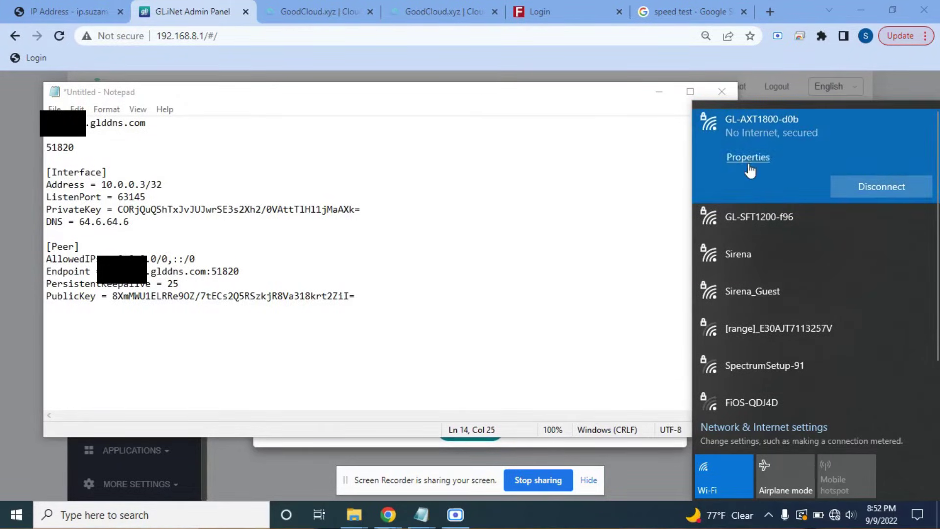
left_click(142, 18)
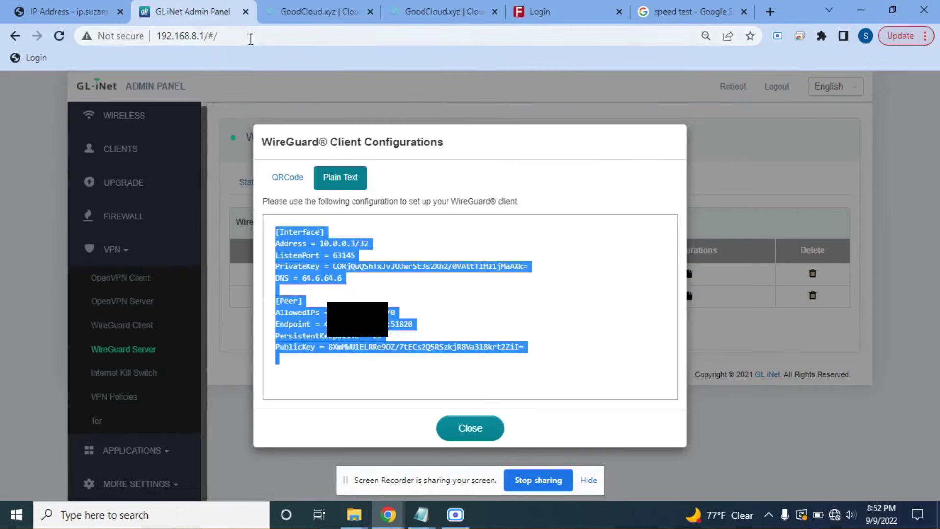
left_click(255, 39)
left_click(255, 39)
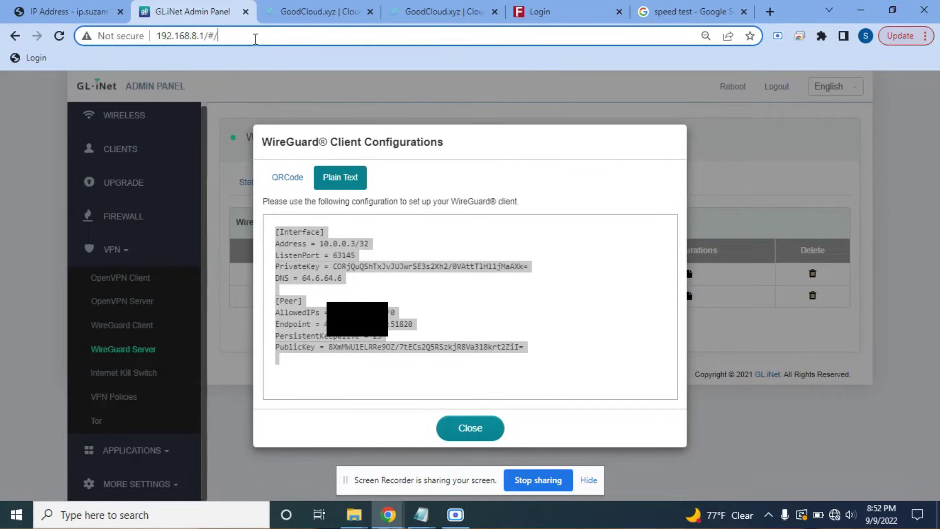
key("shift+Left")
key("shift+Left")
key("shift+Left")
key("BackSpace")
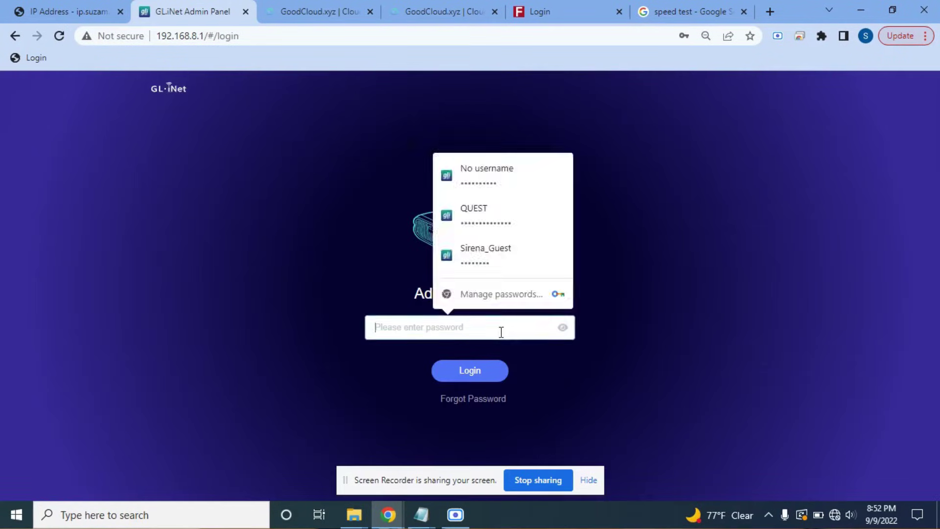
- Log in to the GL-AXT1800 with the saved password and go to VPN > WireGuard Client
left_click(486, 177)
left_click(487, 375)
scroll(540, 292, "down", 1)
scroll(540, 292, "down", 2)
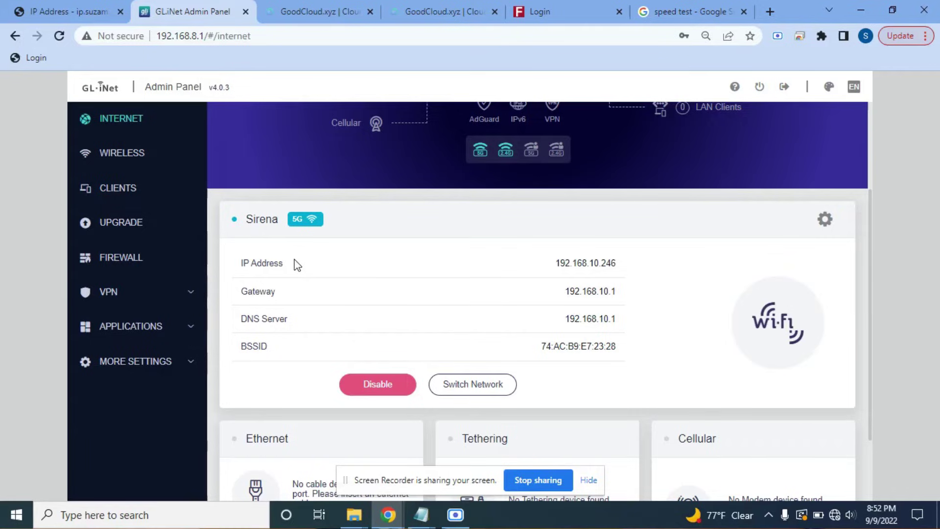
scroll(301, 269, "up", 3)
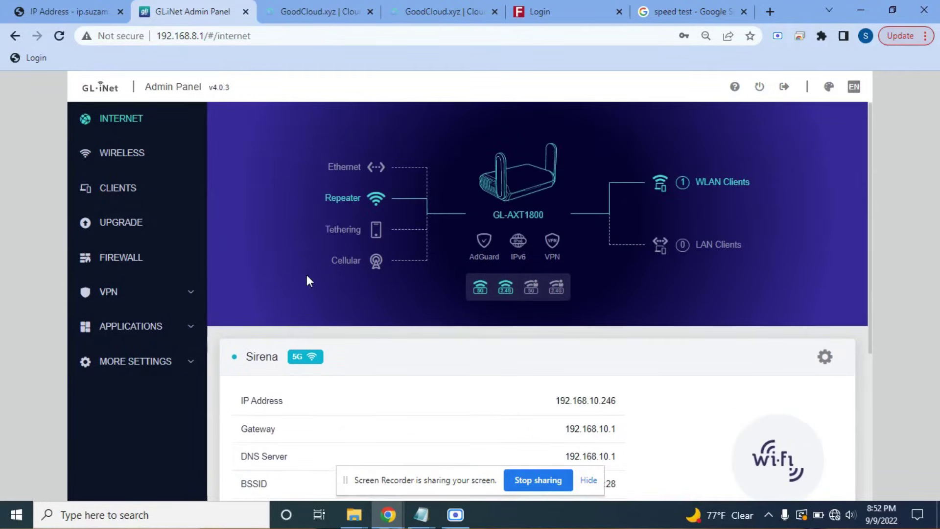
left_click(153, 300)
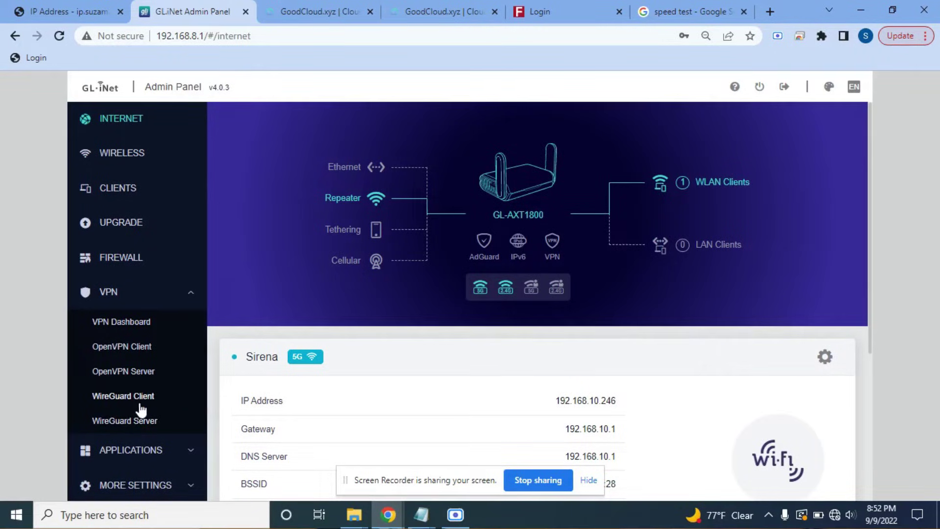
left_click(138, 402)
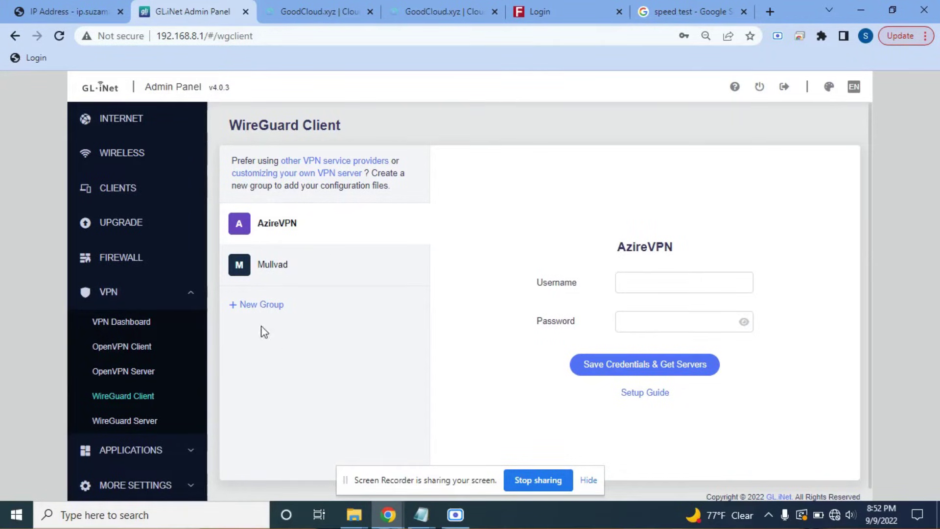
- Create a new WireGuard client group named Home IP Address
left_click(269, 309)
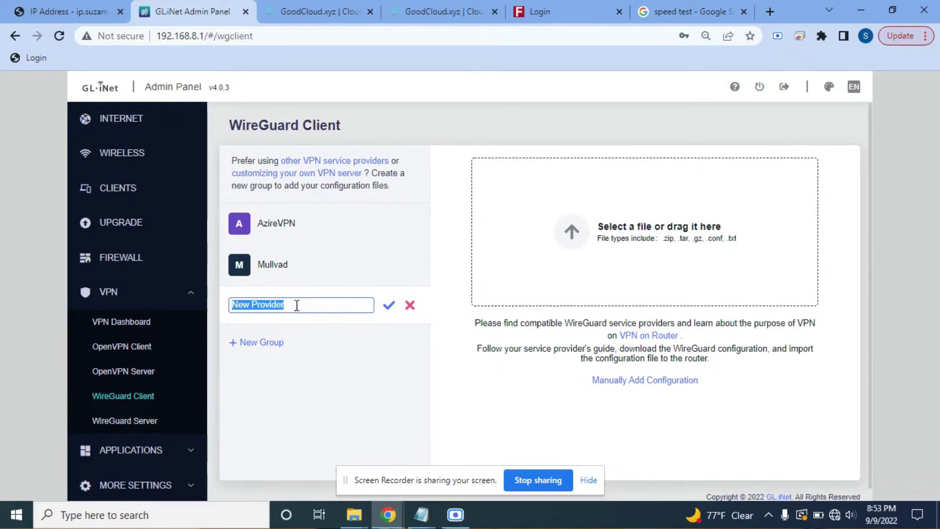
type("R")
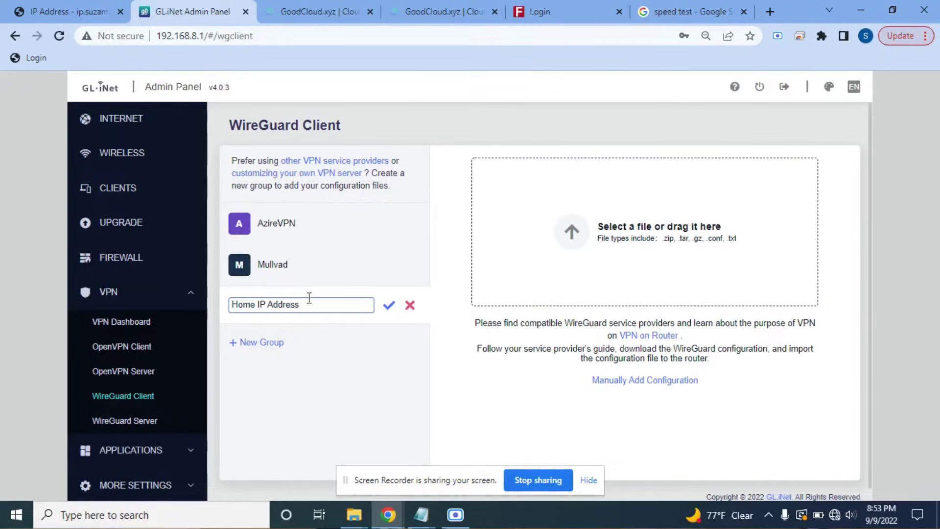
left_click(389, 305)
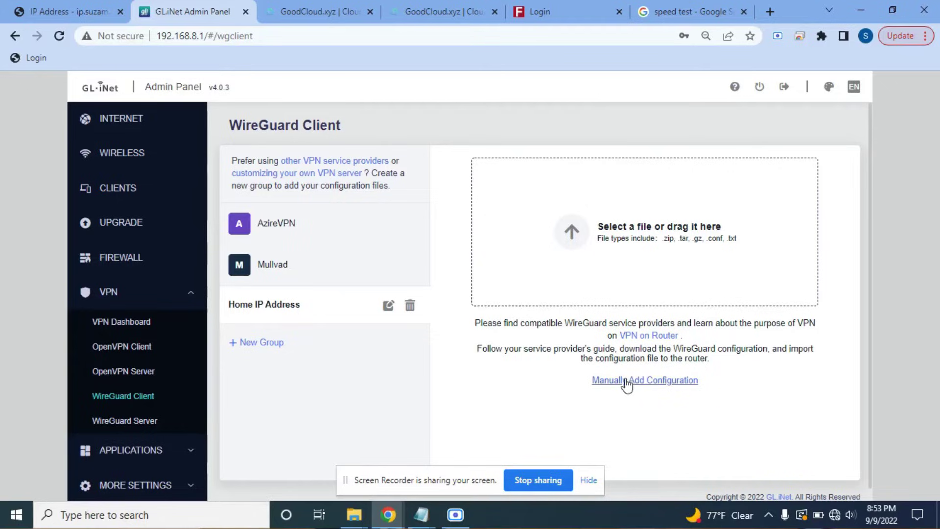
- Add a configuration named Home IP using the Notepad WireGuard config pasted as plain text
left_click(666, 381)
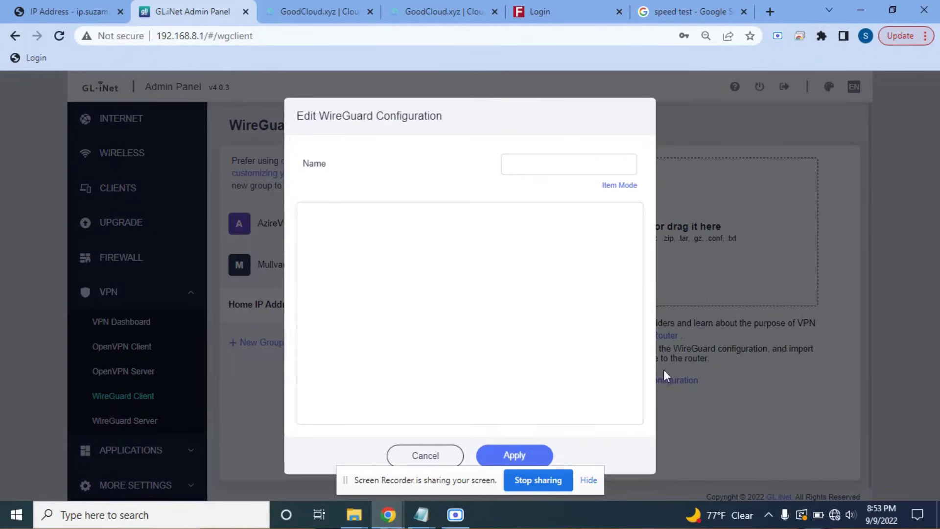
left_click(541, 163)
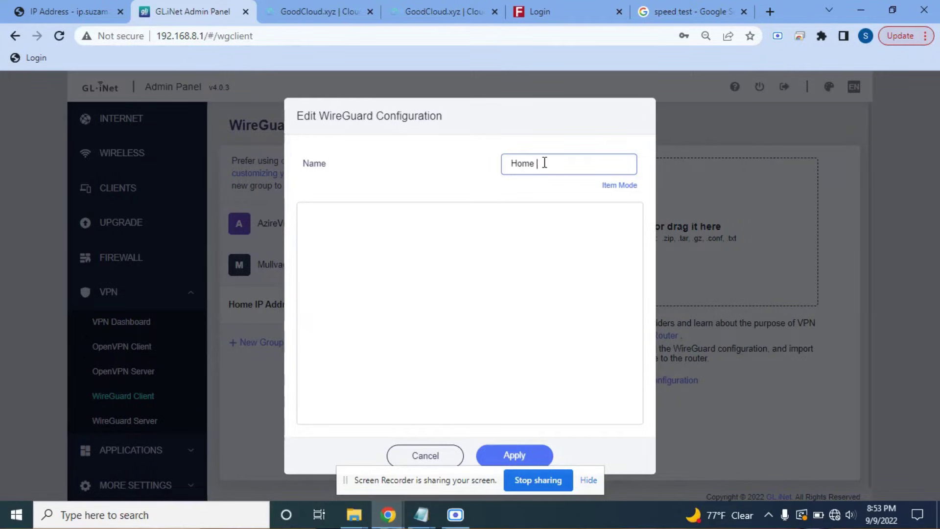
left_click(470, 273)
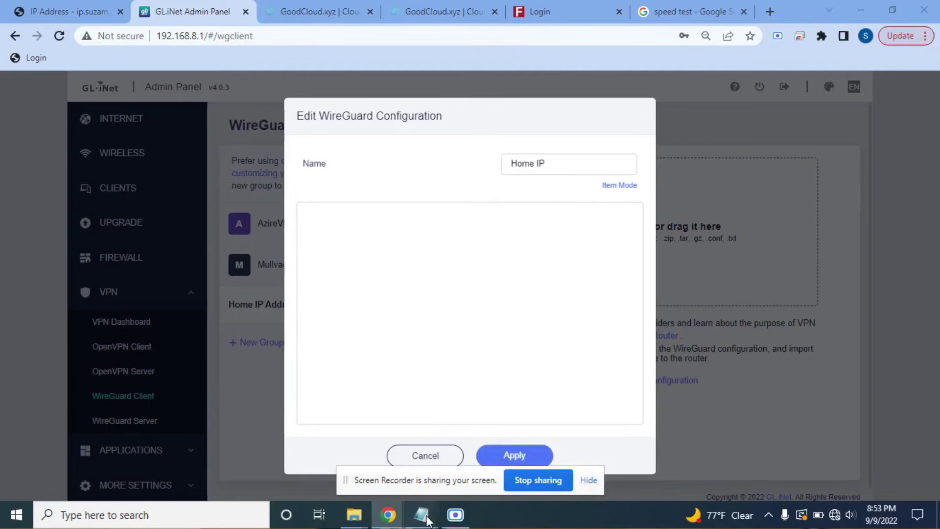
mouse_move(421, 515)
left_click(601, 463)
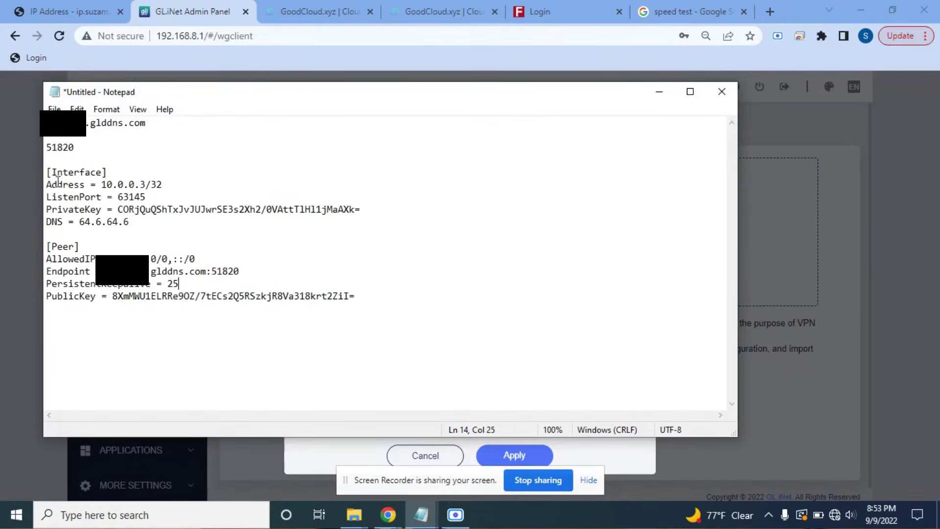
left_click_drag(48, 173, 371, 318)
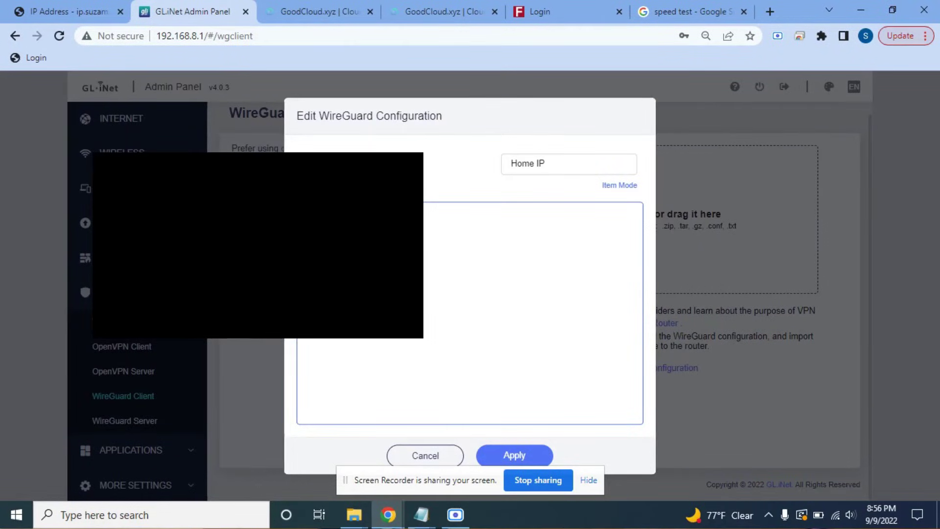
right_click(344, 240)
left_click(440, 363)
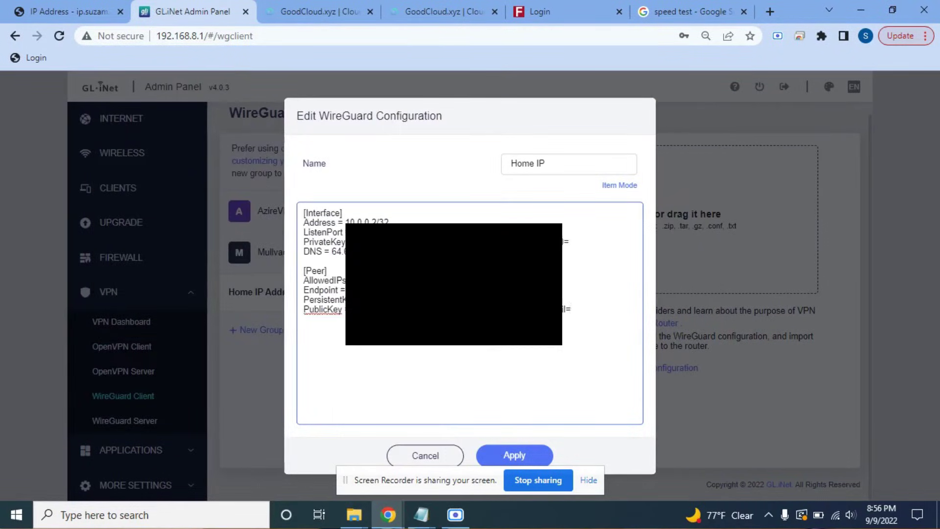
left_click(535, 458)
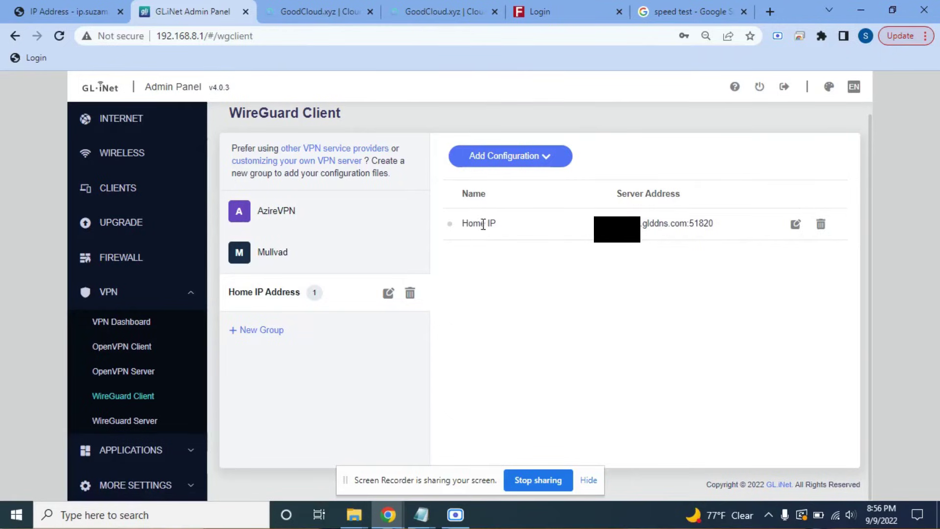
- Enable the Home IP WireGuard client from the VPN Dashboard
double_click(647, 222)
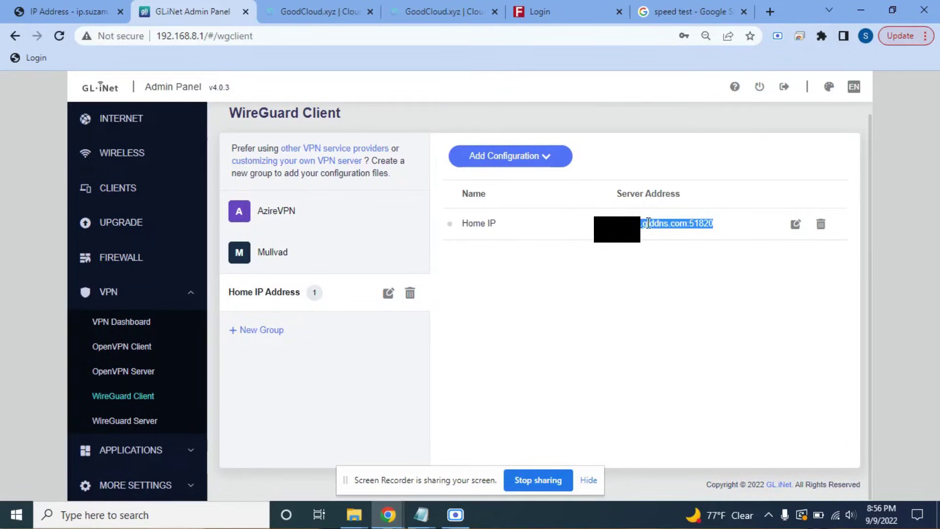
left_click(657, 290)
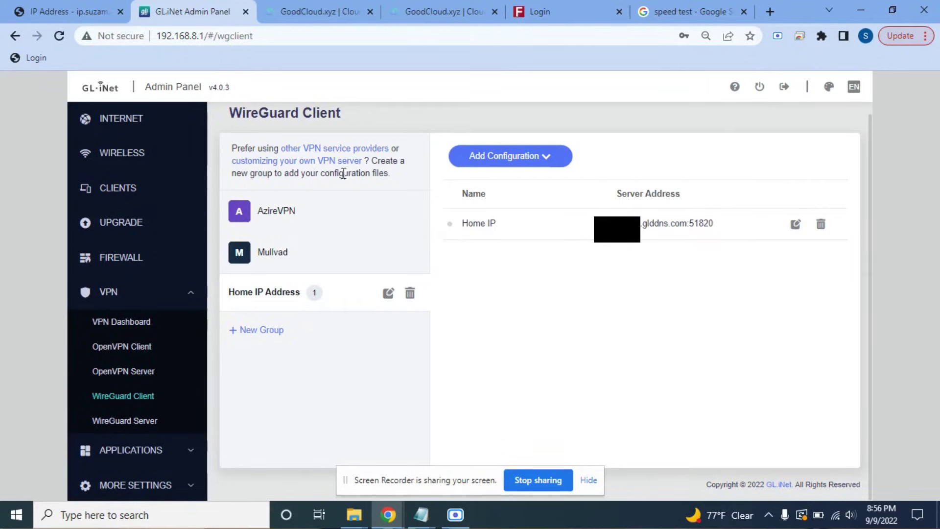
left_click(145, 324)
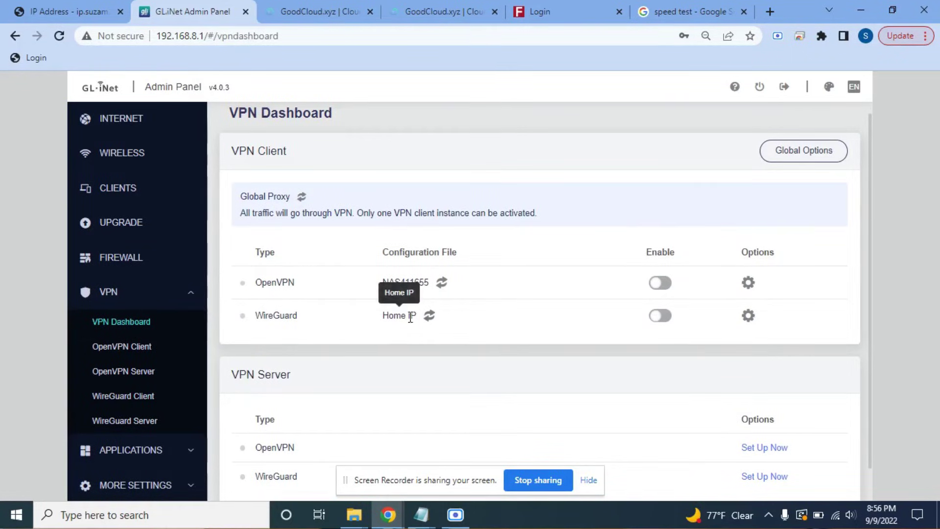
left_click(659, 315)
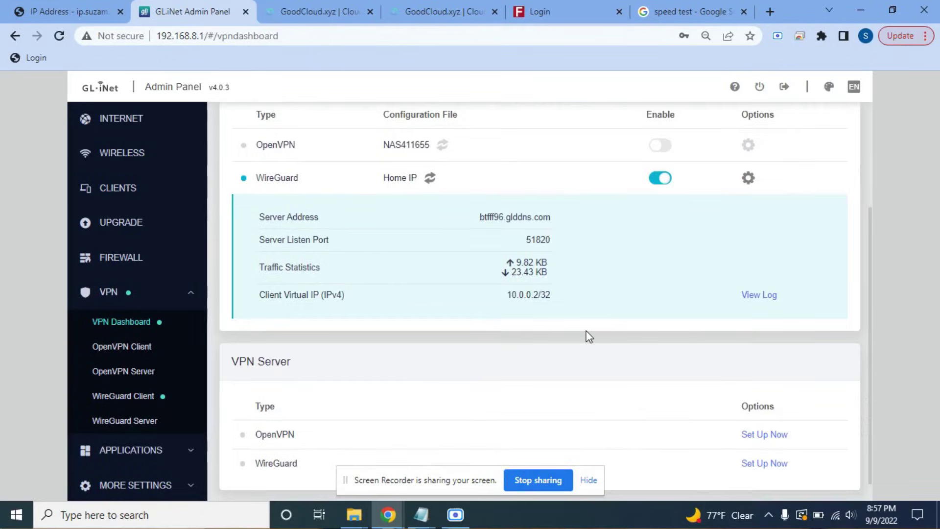
- Check the tunnel traffic: 9.82 KB uploaded and 23.43 KB downloaded
scroll(588, 323, "up", 3)
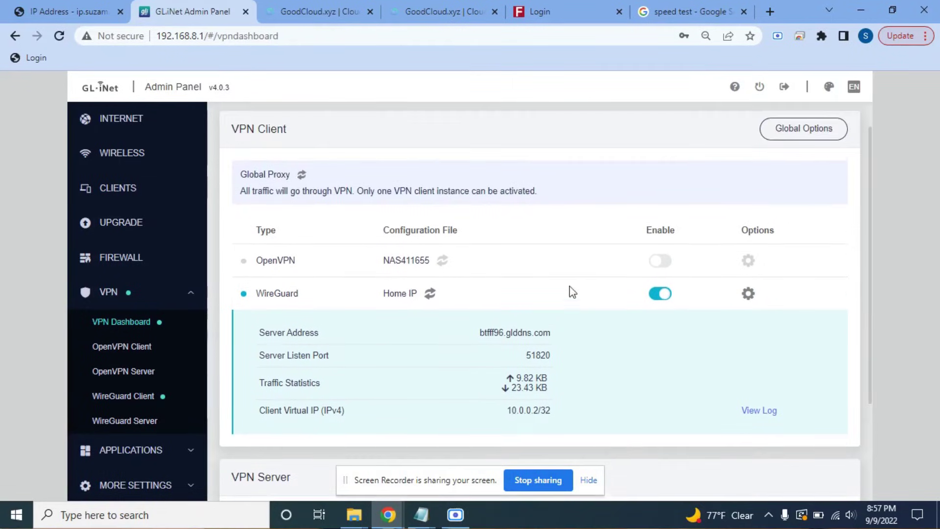
scroll(520, 356, "down", 2)
double_click(527, 310)
left_click(531, 311)
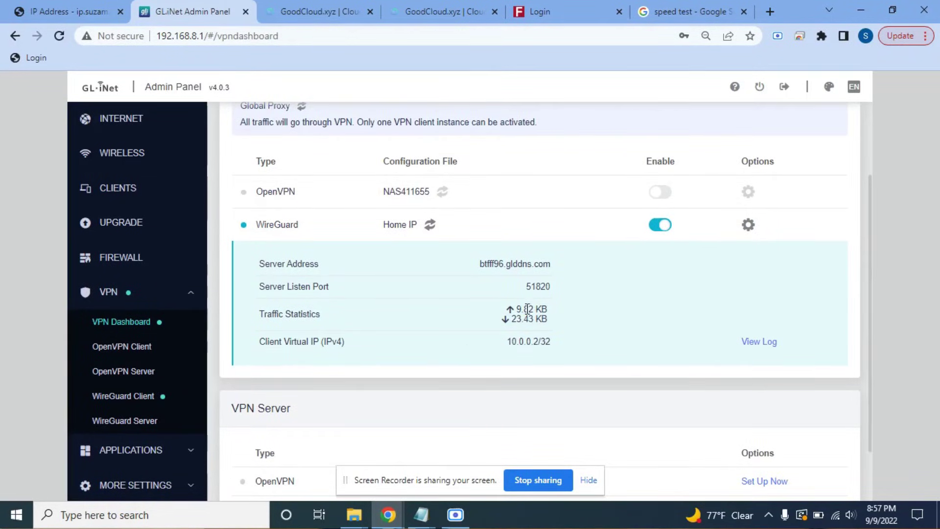
left_click_drag(515, 309, 545, 317)
left_click(534, 315)
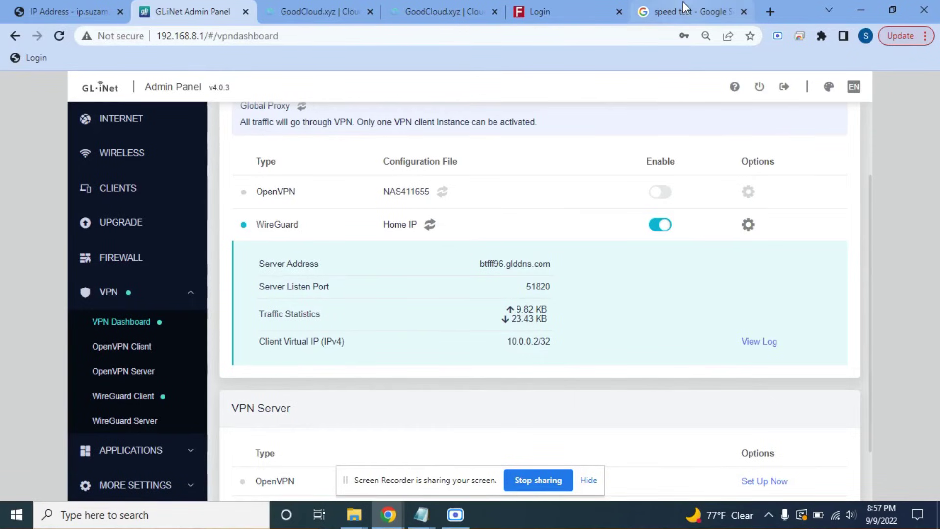
- Rerun the Google speed test through the VPN: 38.7 Mbps down, 37.4 up, 18 ms latency
left_click(695, 11)
left_click(583, 98)
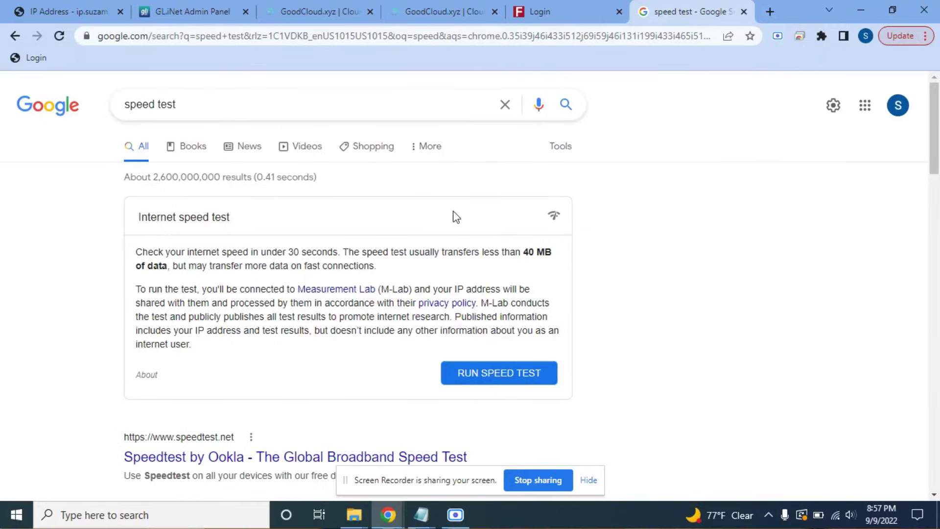
left_click(490, 373)
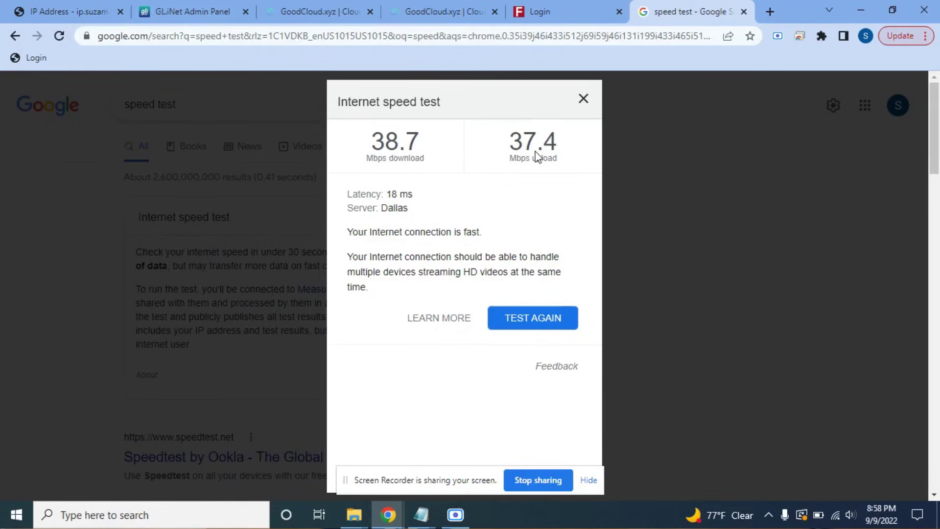
double_click(392, 195)
left_click(203, 11)
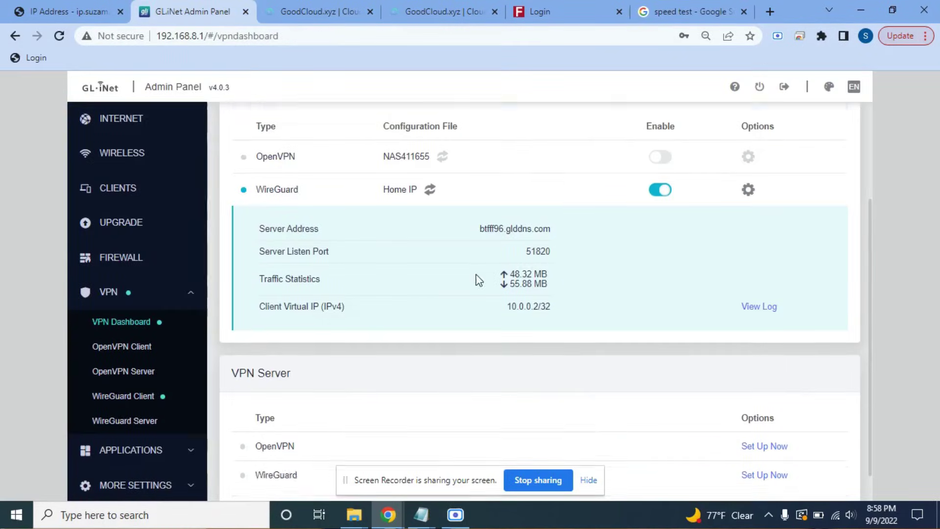
scroll(479, 280, "down", 1)
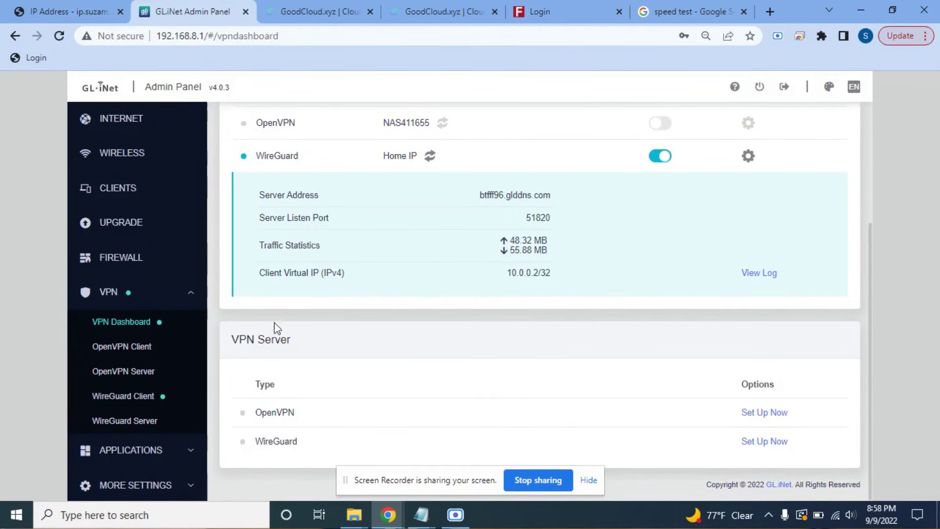
scroll(343, 308, "up", 3)
scroll(376, 306, "down", 3)
scroll(181, 404, "down", 1)
scroll(178, 389, "down", 1)
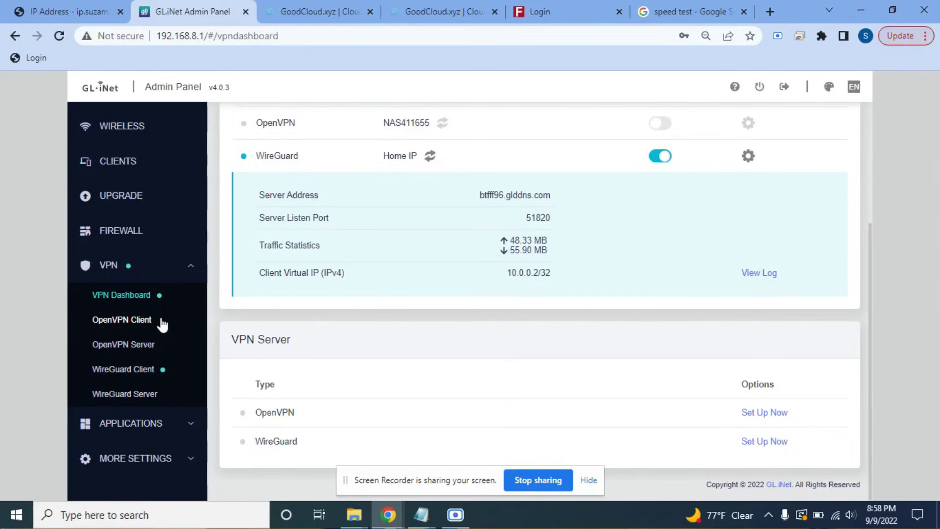
- Set the Toggle Button Function to WireGuard Client (On/Off) and apply it
left_click(146, 457)
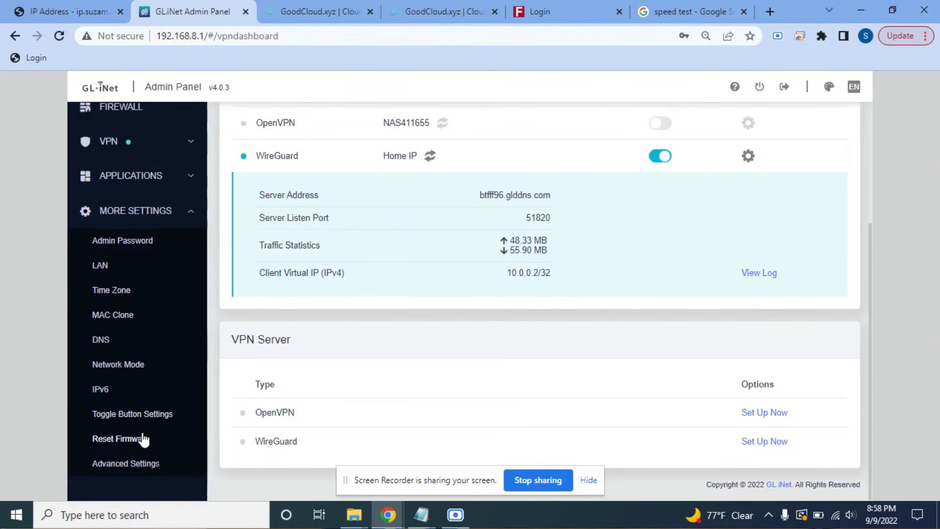
left_click(133, 416)
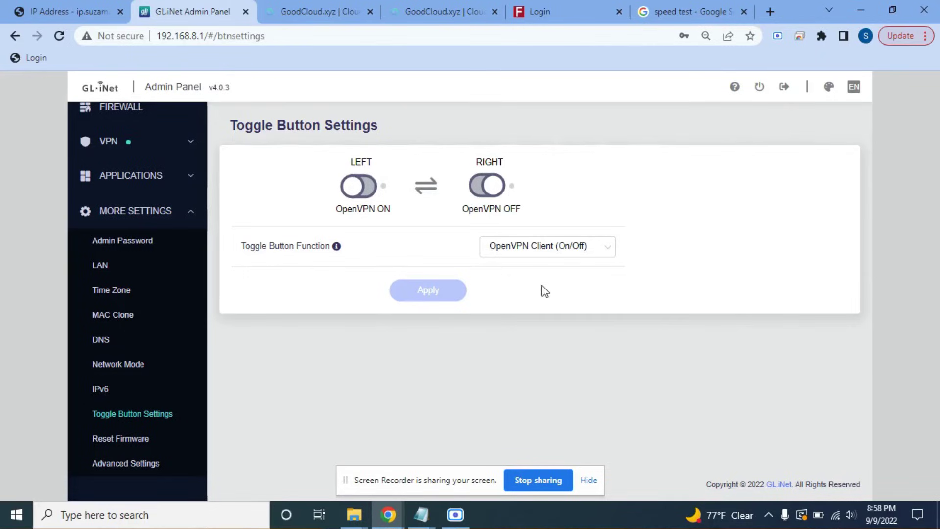
left_click(557, 250)
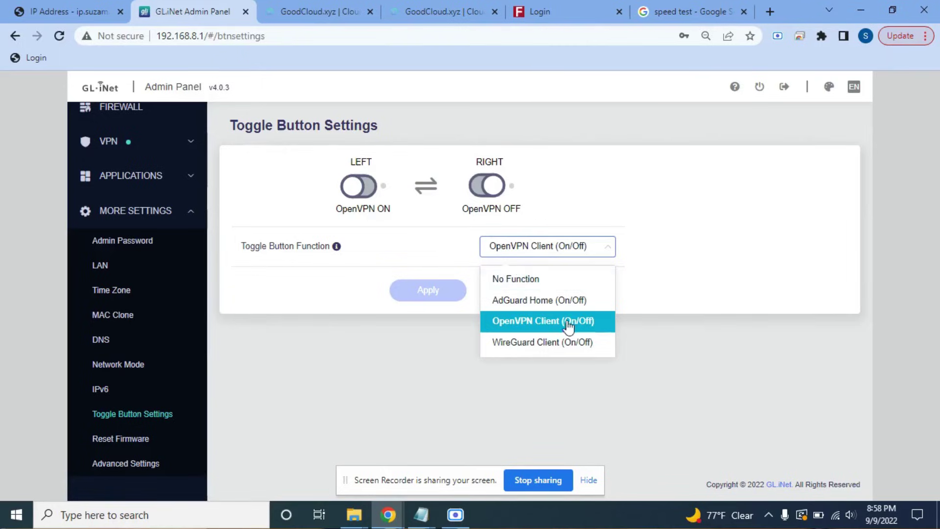
left_click(545, 342)
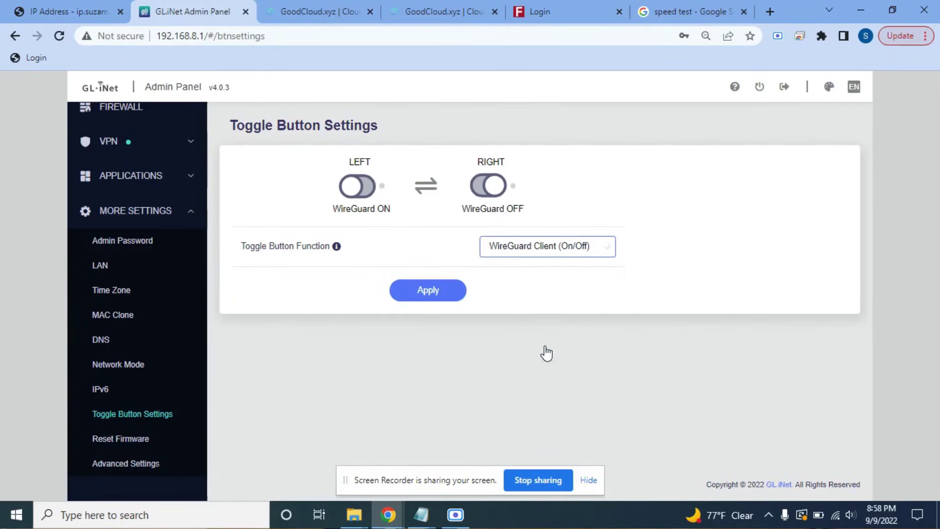
left_click(434, 293)
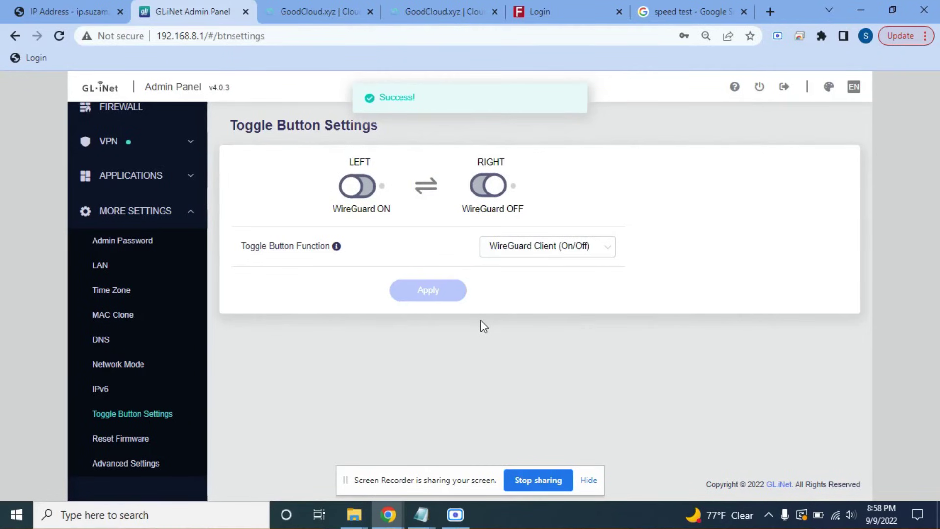